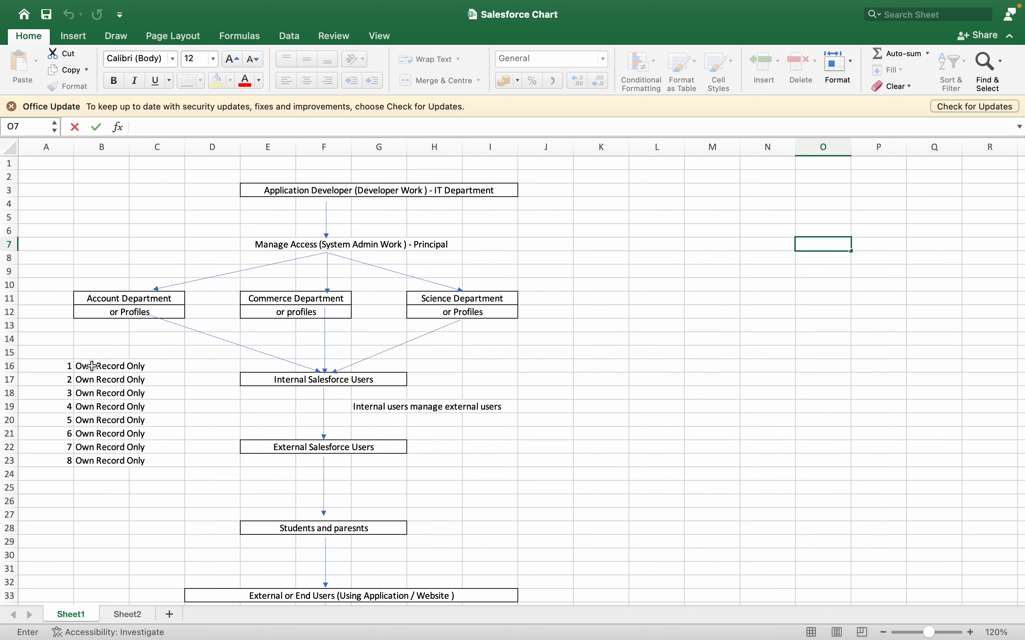
- In the spreadsheet, select the Own Record Only entry and cells A11 and A13, then edit A8
{"action": "left_click", "coordinate": [92, 366]}
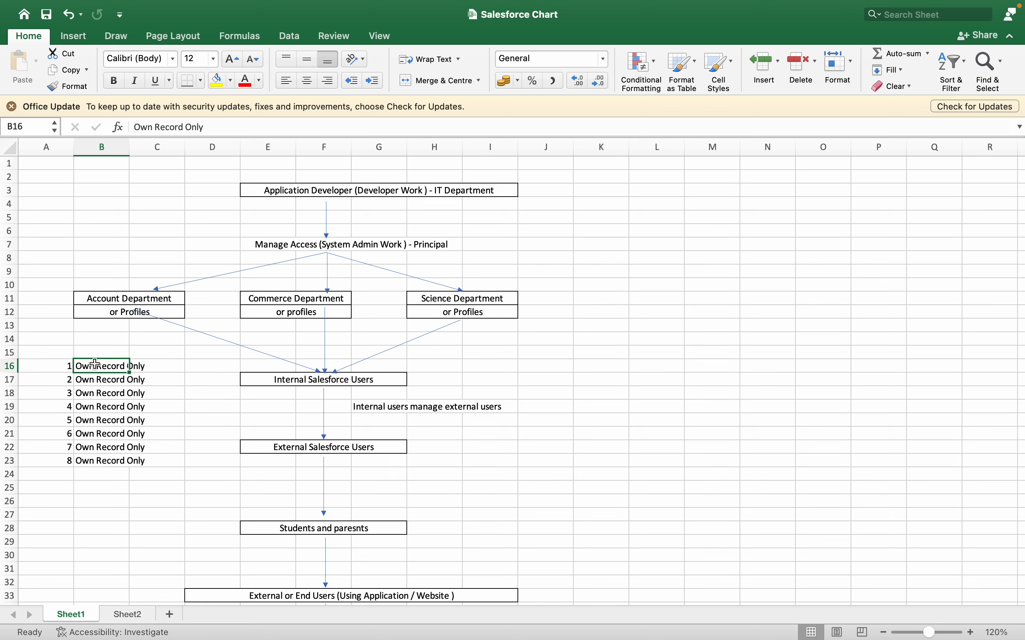
{"action": "left_click", "coordinate": [46, 299]}
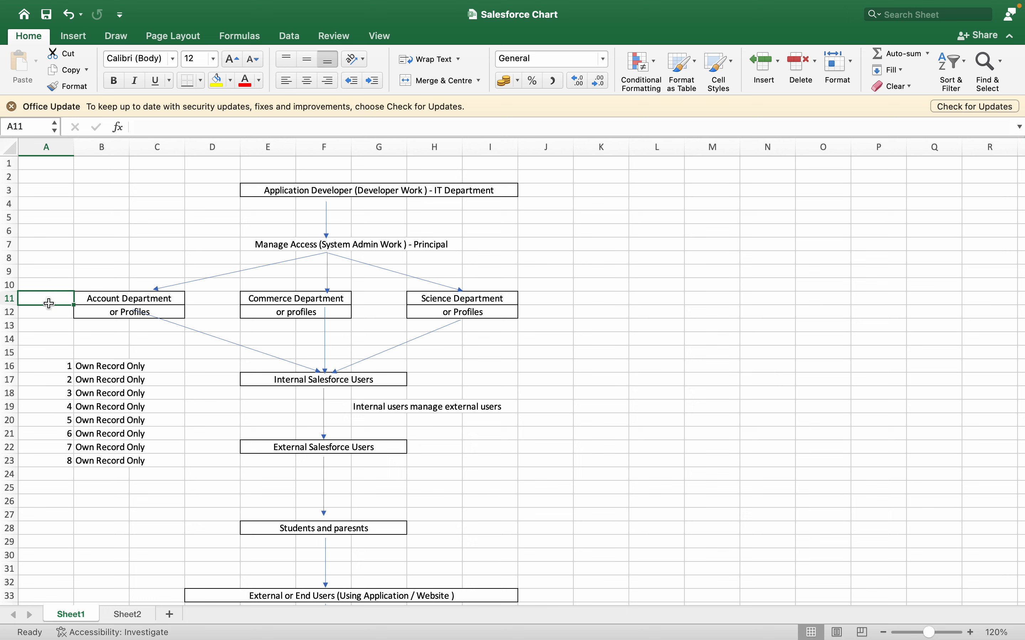
{"action": "left_click", "coordinate": [46, 322]}
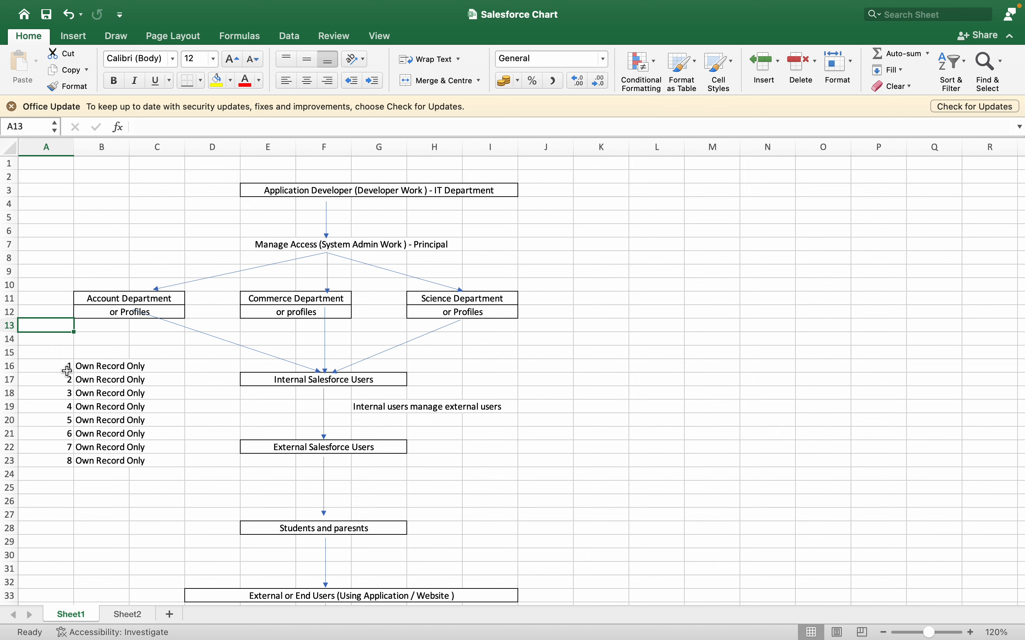
{"action": "double_click", "coordinate": [65, 255]}
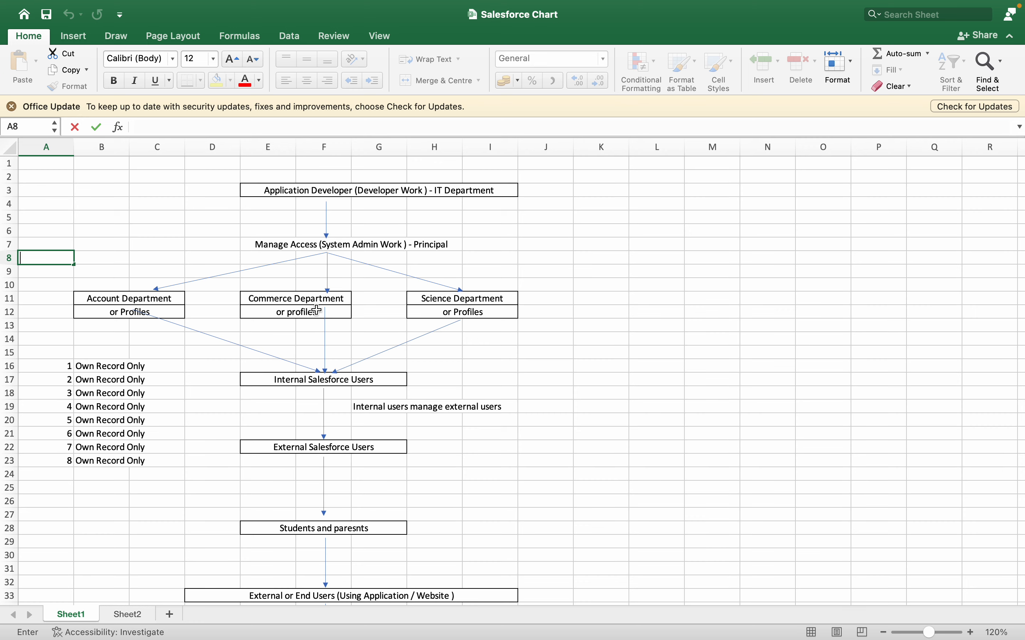
- Open New User 1's edit form in the browser and cancel without changes
{"action": "key", "text": "super+Tab"}
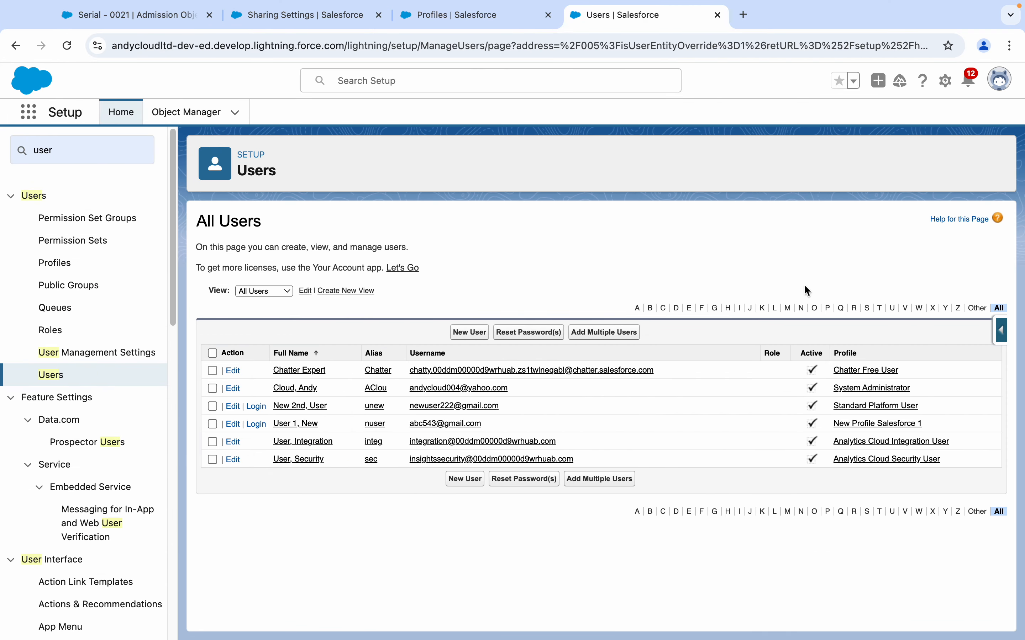
{"action": "left_click", "coordinate": [229, 424]}
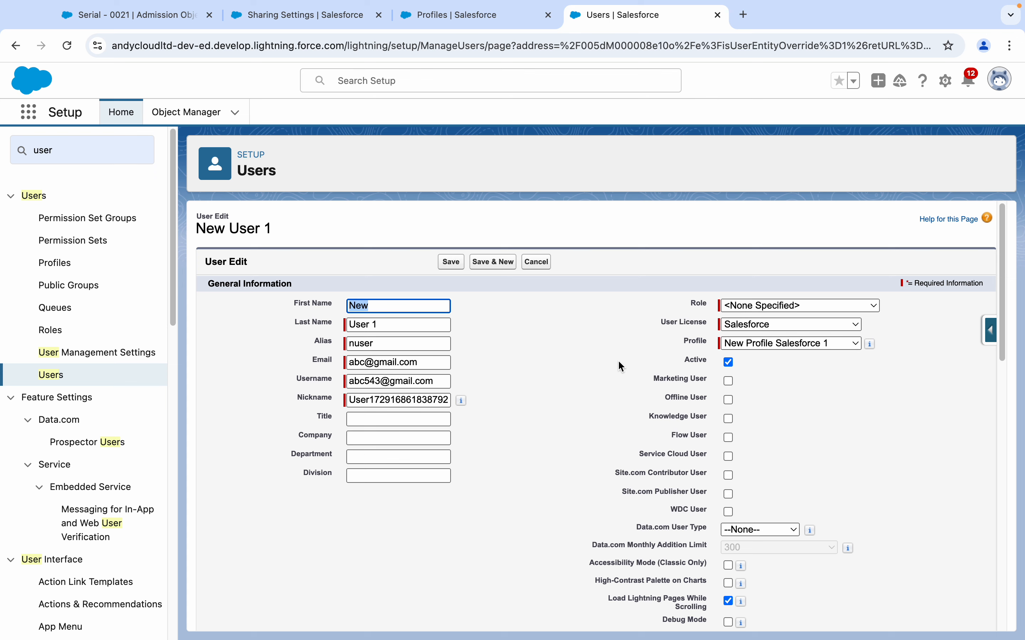
{"action": "left_click", "coordinate": [546, 266]}
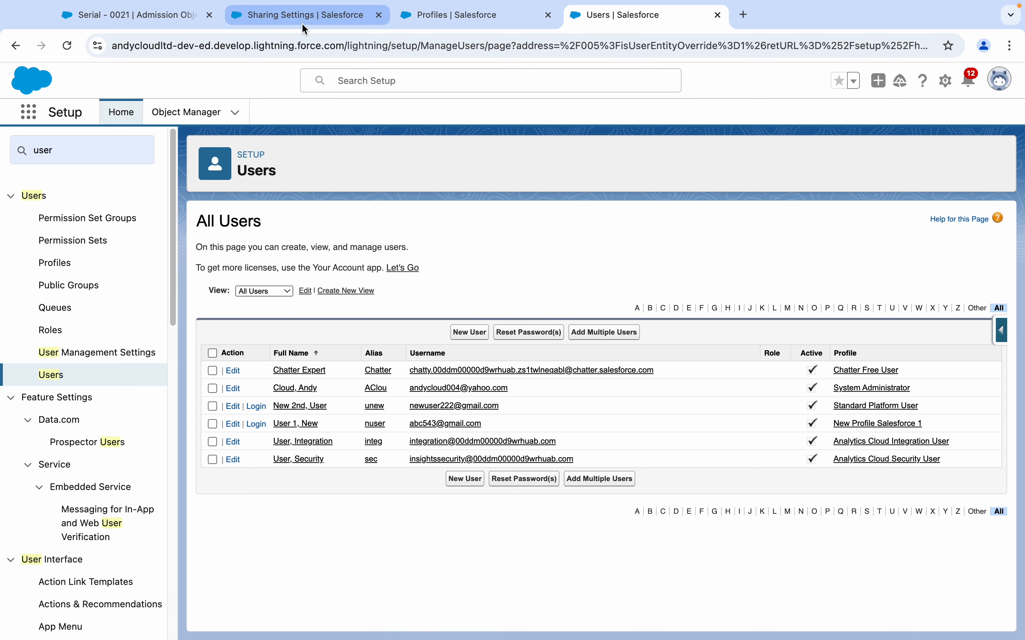
{"action": "left_click", "coordinate": [302, 22]}
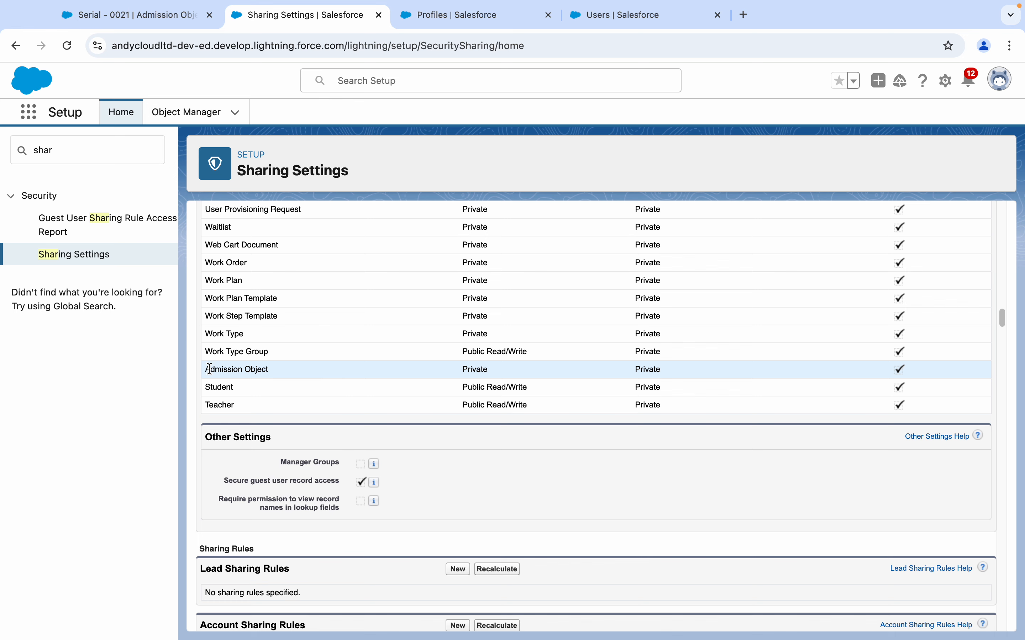
{"action": "left_click_drag", "start_coordinate": [209, 369], "coordinate": [544, 370]}
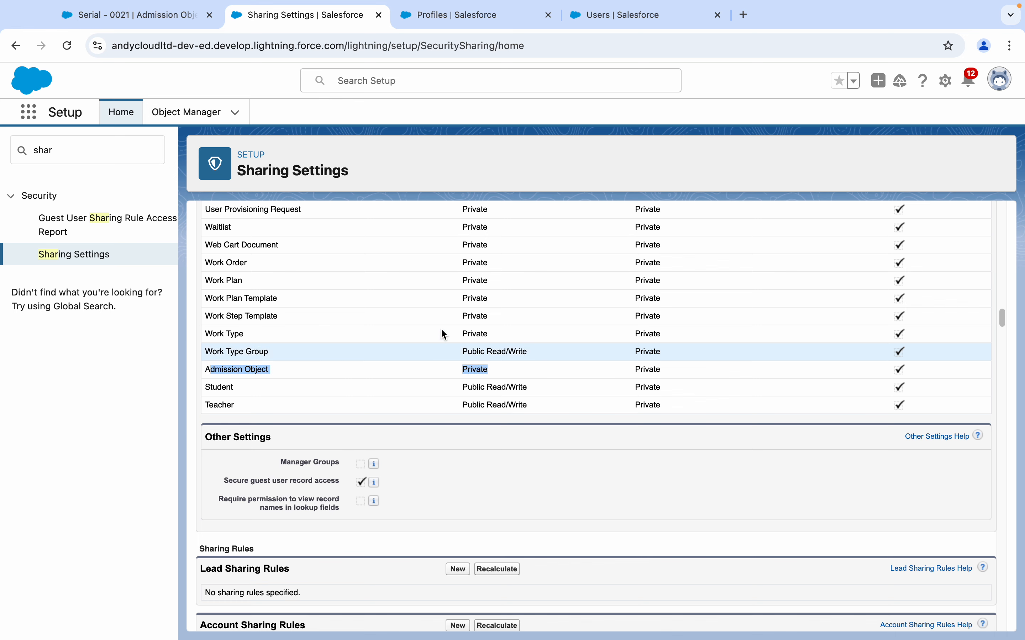
{"action": "left_click", "coordinate": [461, 24]}
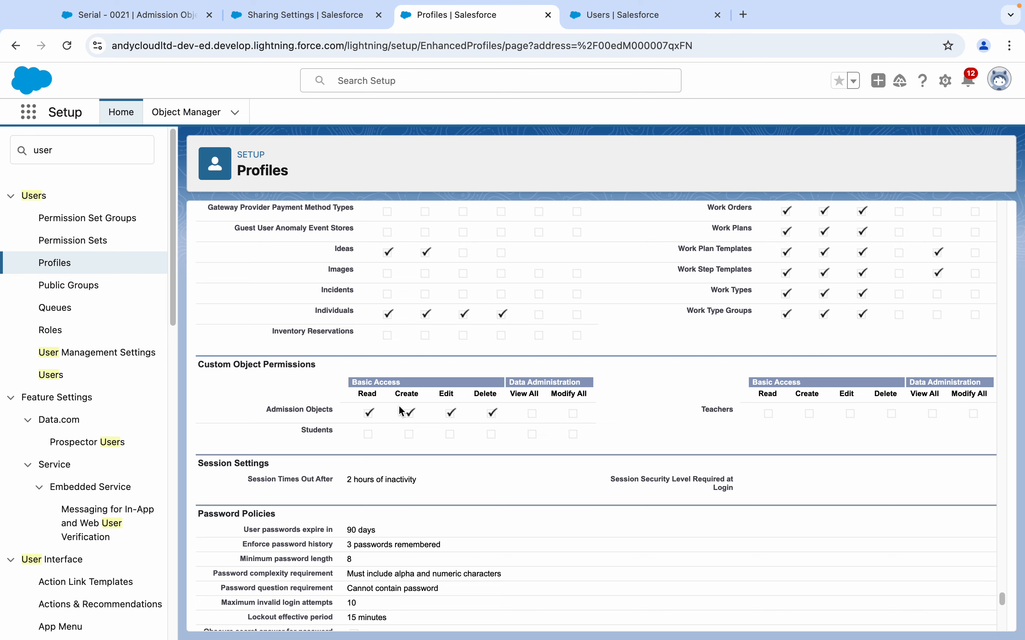
{"action": "left_click", "coordinate": [623, 16]}
- Log in as New User 1 and show the All Admission Objects list
{"action": "left_click", "coordinate": [262, 424]}
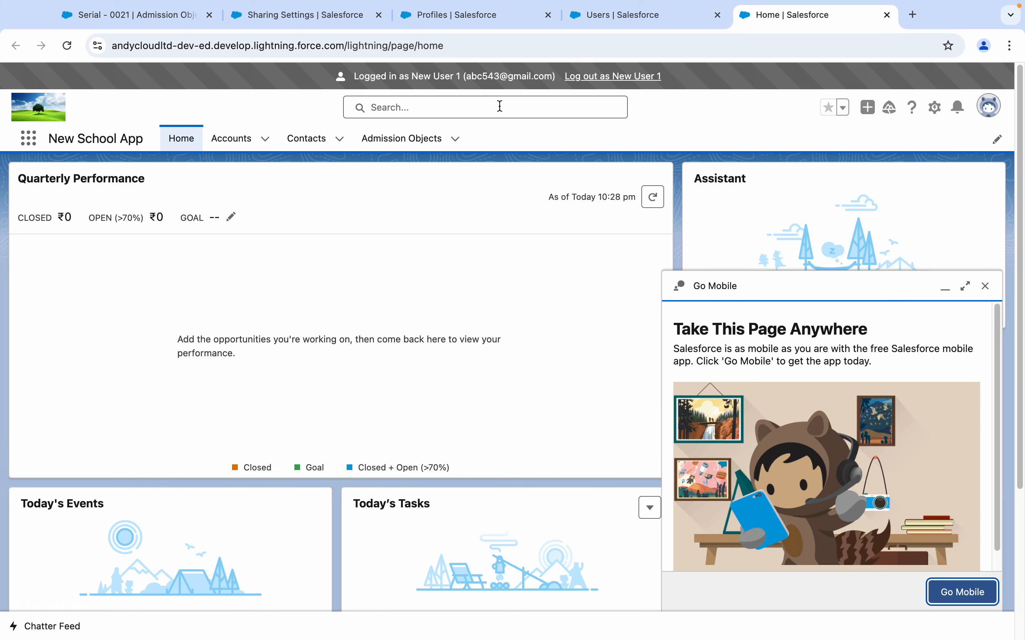
{"action": "left_click", "coordinate": [410, 143]}
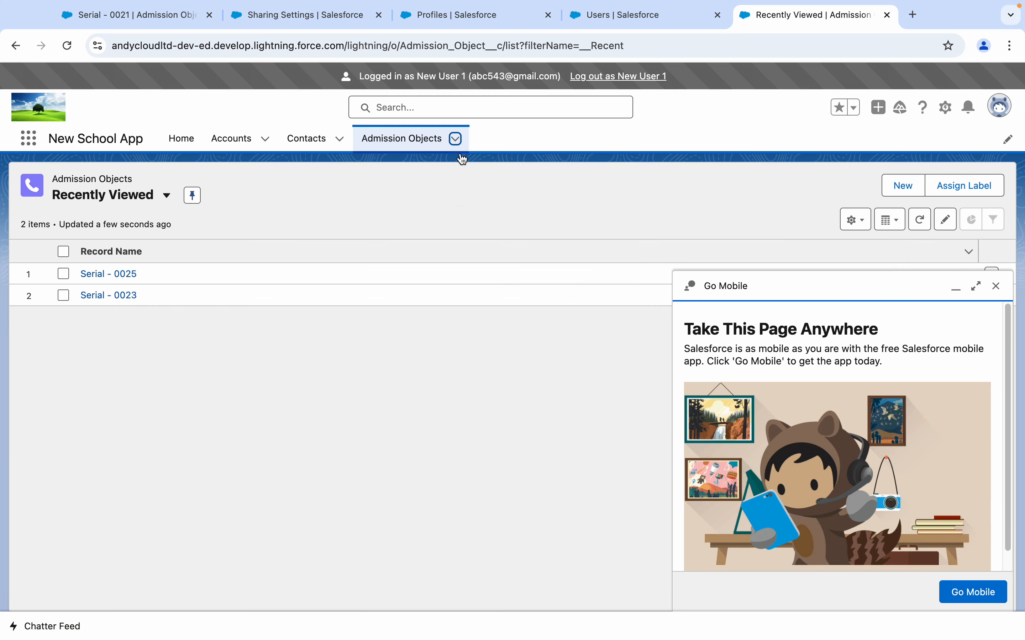
{"action": "left_click", "coordinate": [455, 140]}
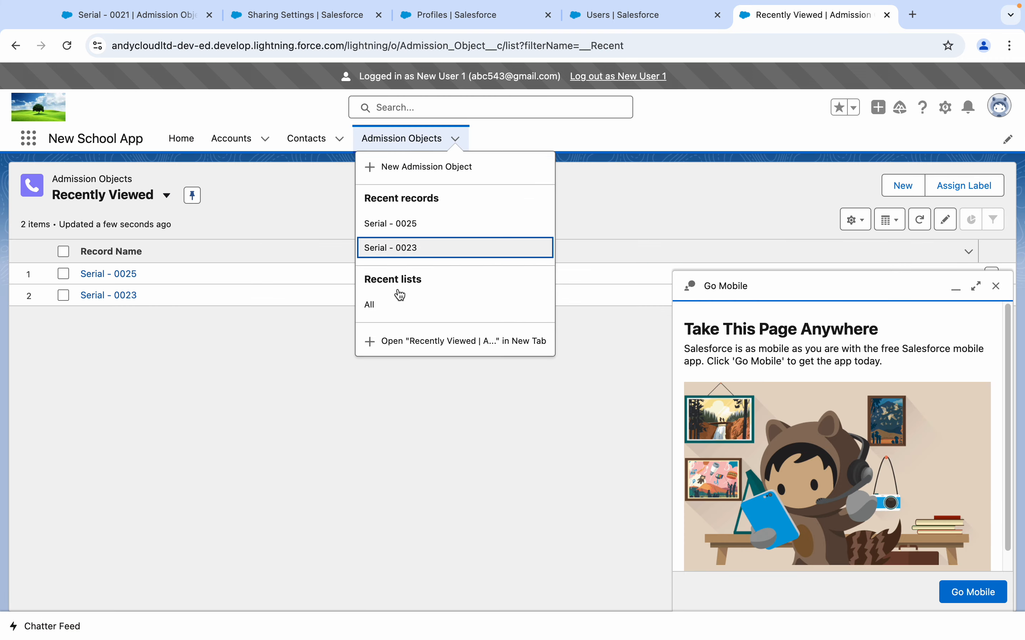
{"action": "left_click", "coordinate": [388, 306]}
{"action": "left_click", "coordinate": [996, 287]}
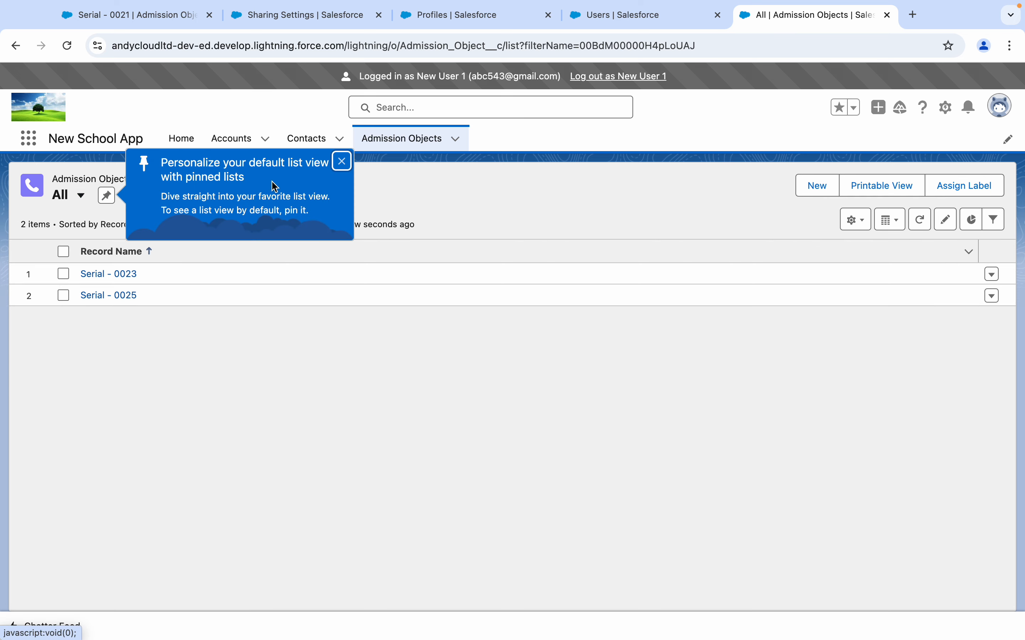
{"action": "left_click", "coordinate": [340, 167]}
- Open Serial - 0023, check its actions menu, then log out of the session
{"action": "left_click", "coordinate": [125, 274]}
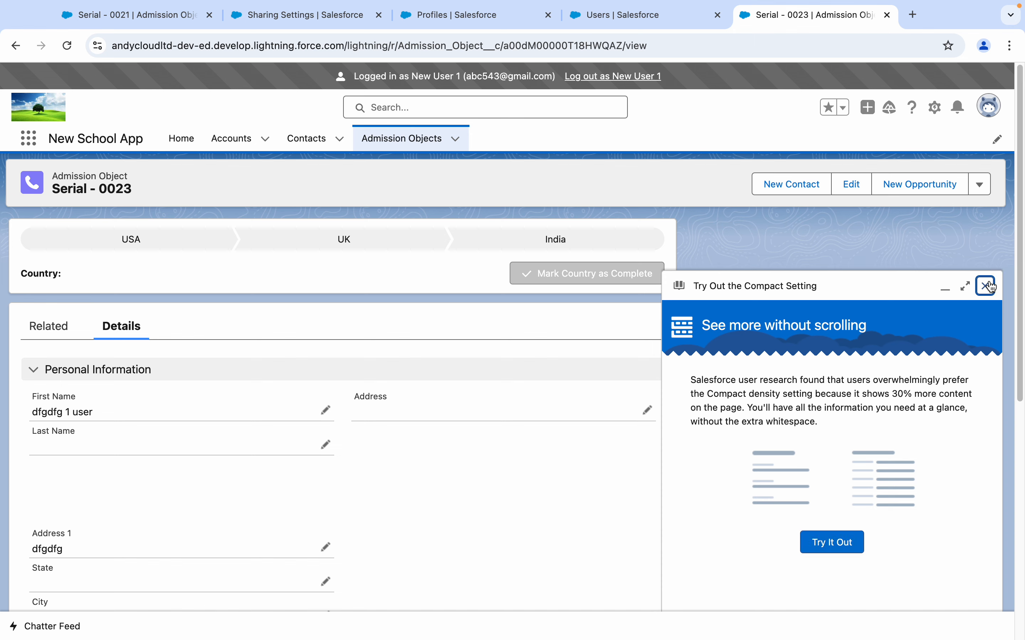
{"action": "left_click", "coordinate": [985, 286]}
{"action": "left_click", "coordinate": [982, 187]}
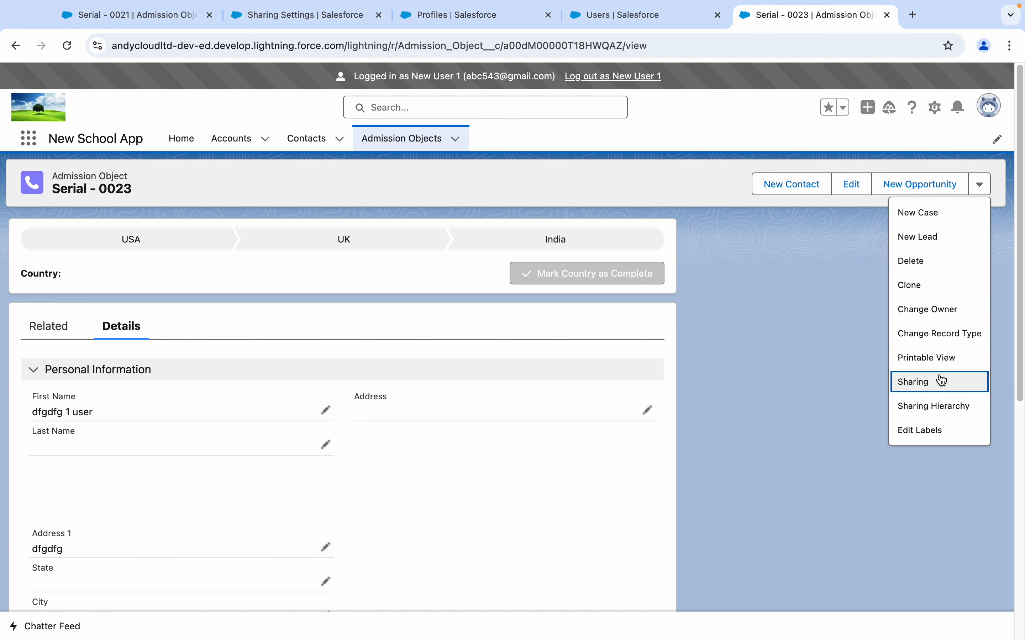
{"action": "left_click", "coordinate": [405, 138]}
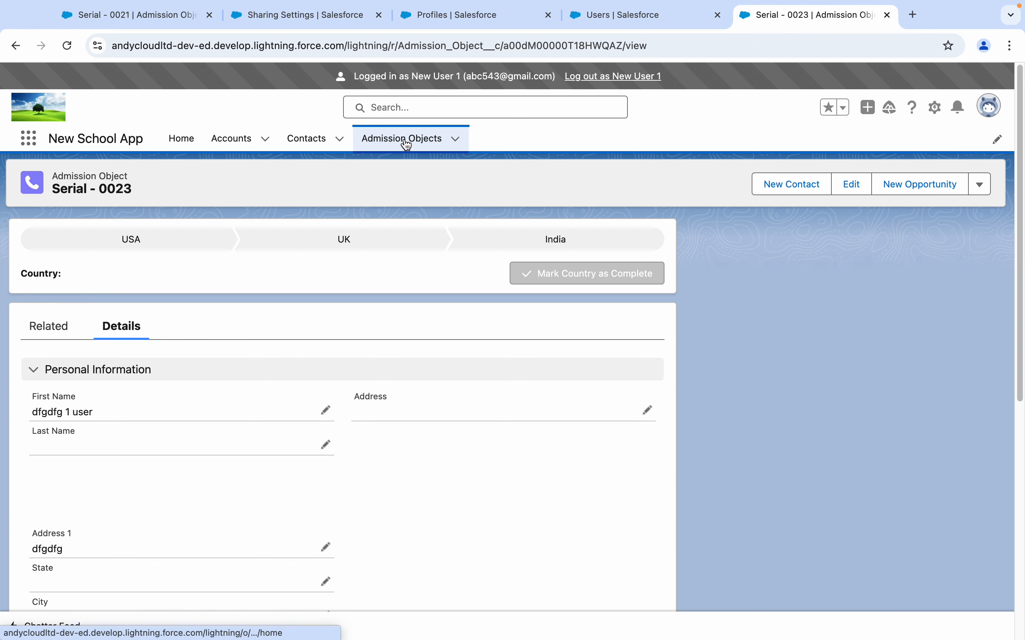
{"action": "left_click", "coordinate": [619, 76]}
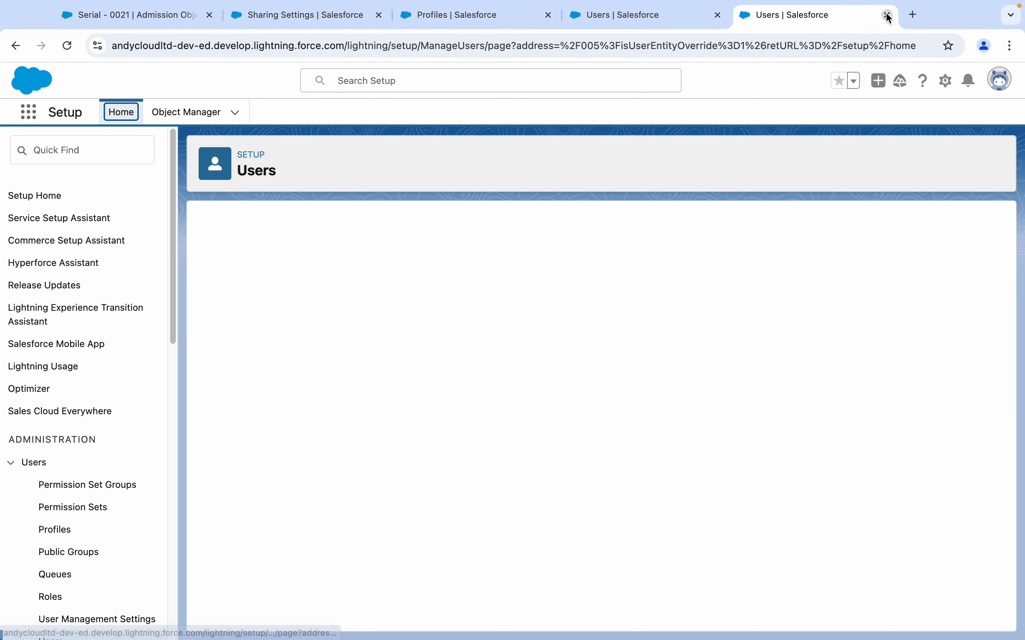
- Close the login tab and glance over the profile, sharing settings and users tabs
{"action": "left_click", "coordinate": [888, 15]}
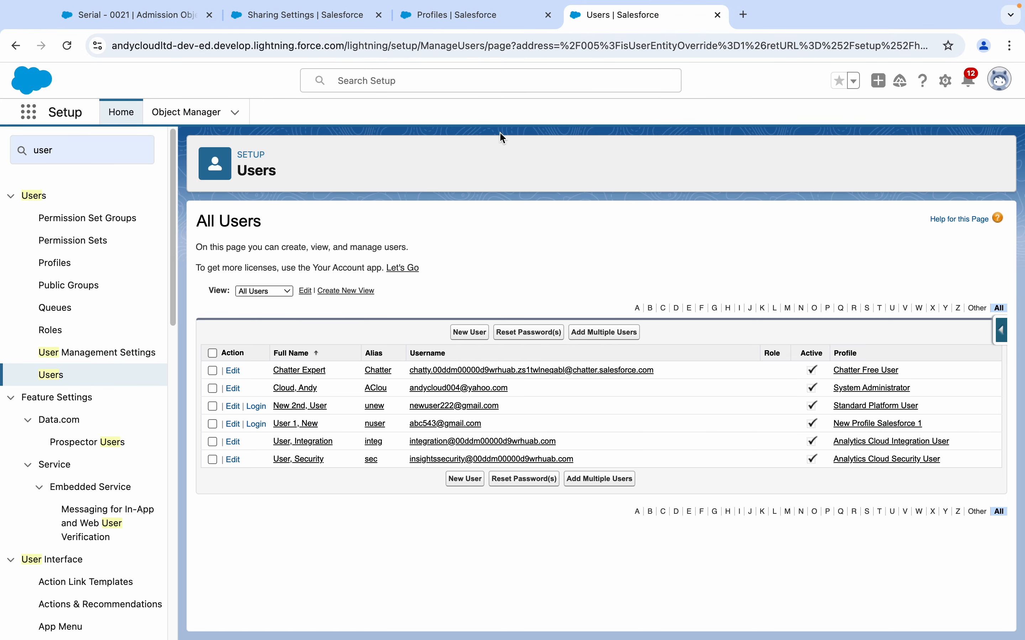
{"action": "left_click", "coordinate": [458, 23]}
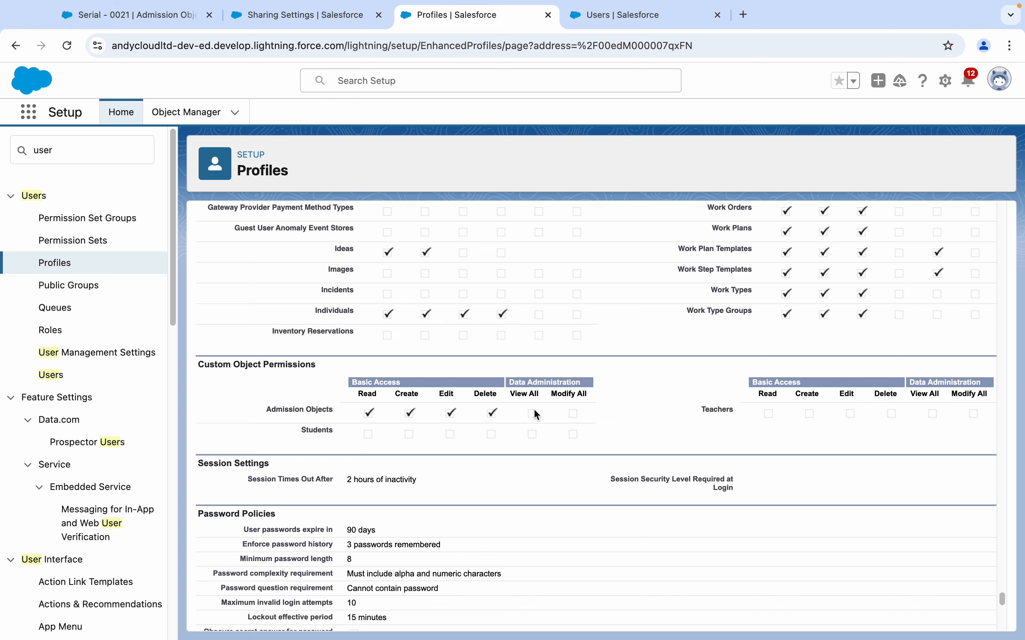
{"action": "left_click", "coordinate": [305, 16]}
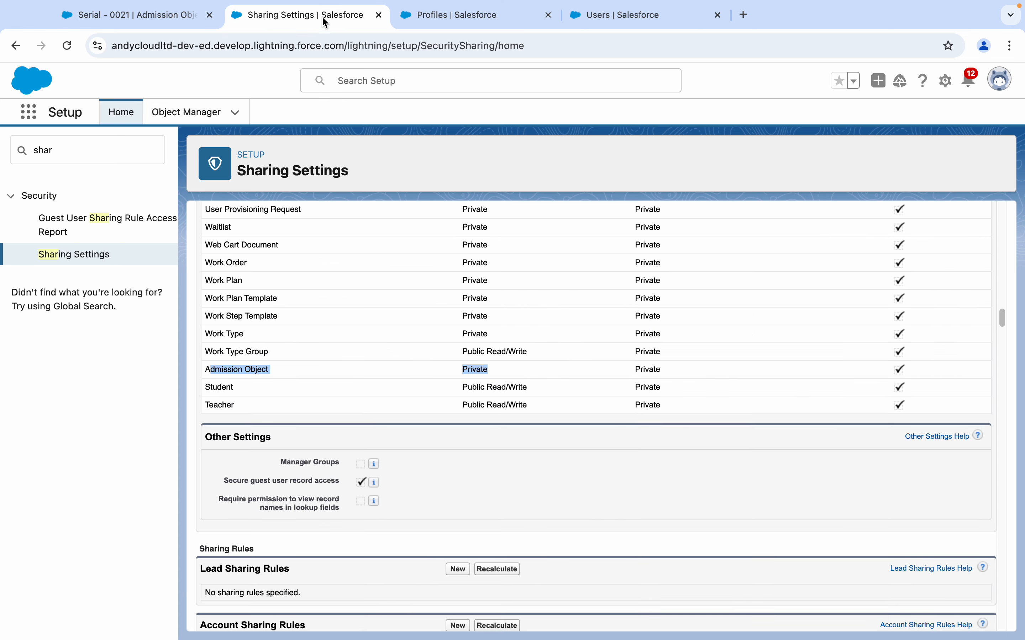
{"action": "left_click", "coordinate": [630, 17]}
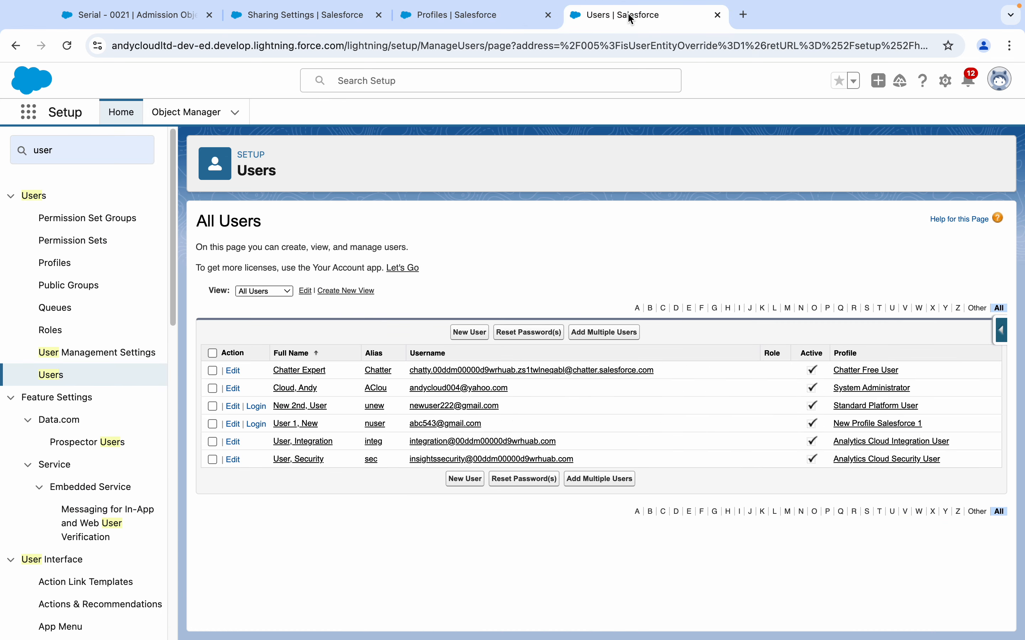
- Search Setup Quick Find for 'permi' and open Permission Sets
{"action": "left_click", "coordinate": [111, 151]}
{"action": "double_click", "coordinate": [111, 150]}
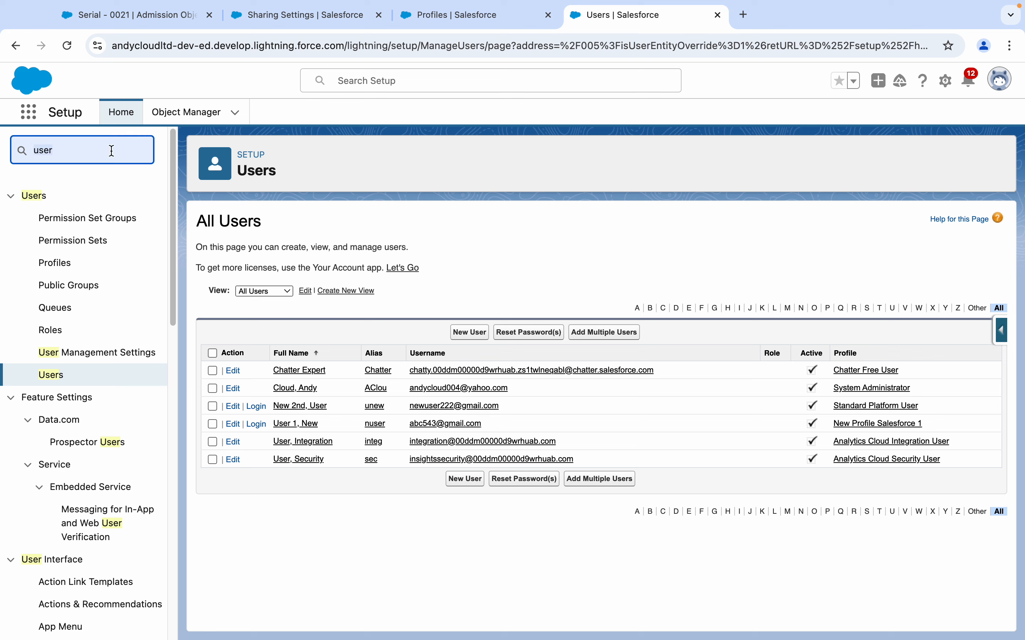
{"action": "type", "text": "permi"}
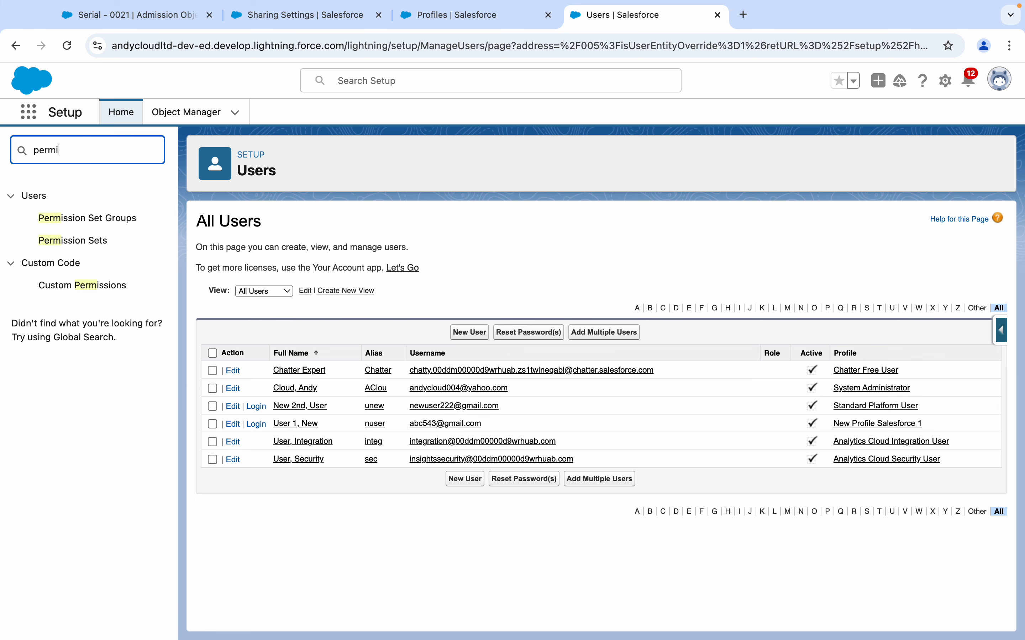
{"action": "left_click", "coordinate": [80, 240]}
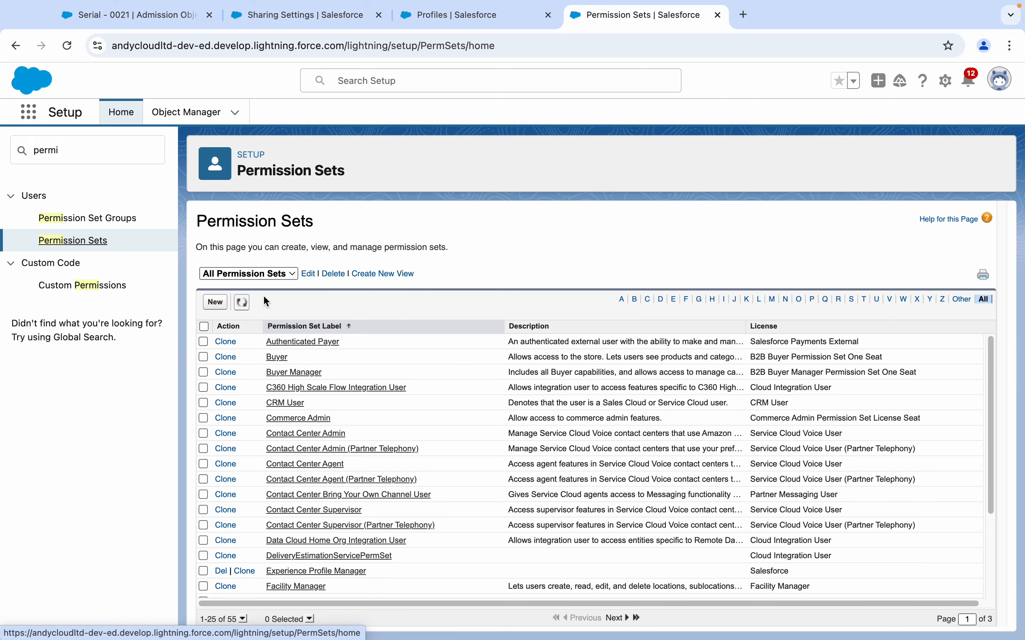
- Create a new permission set labelled 'New PS', letting API Name auto-fill as New_PS
{"action": "left_click", "coordinate": [216, 302]}
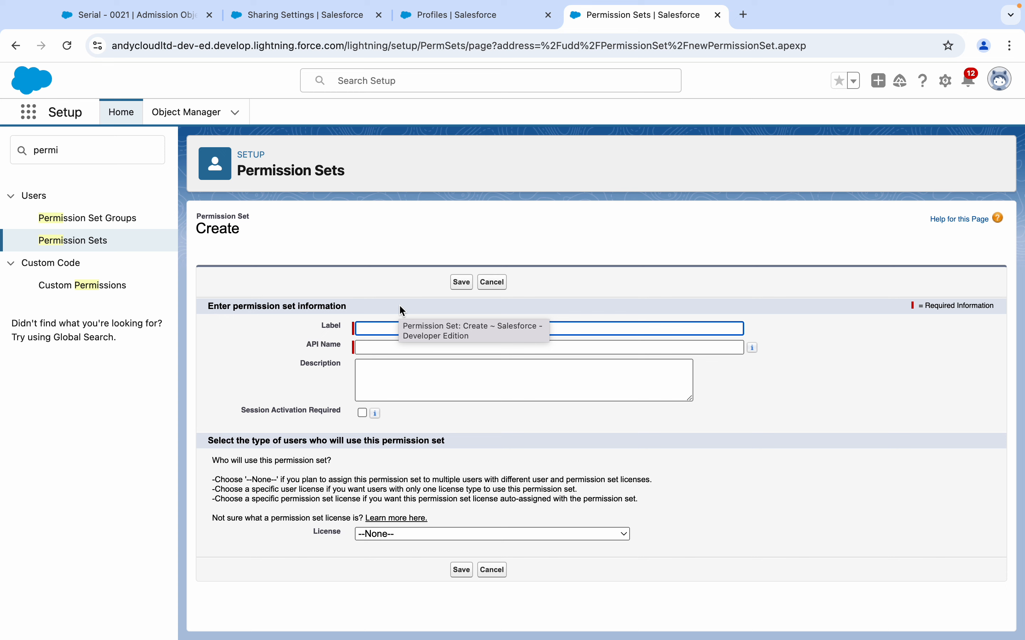
{"action": "left_click", "coordinate": [366, 329]}
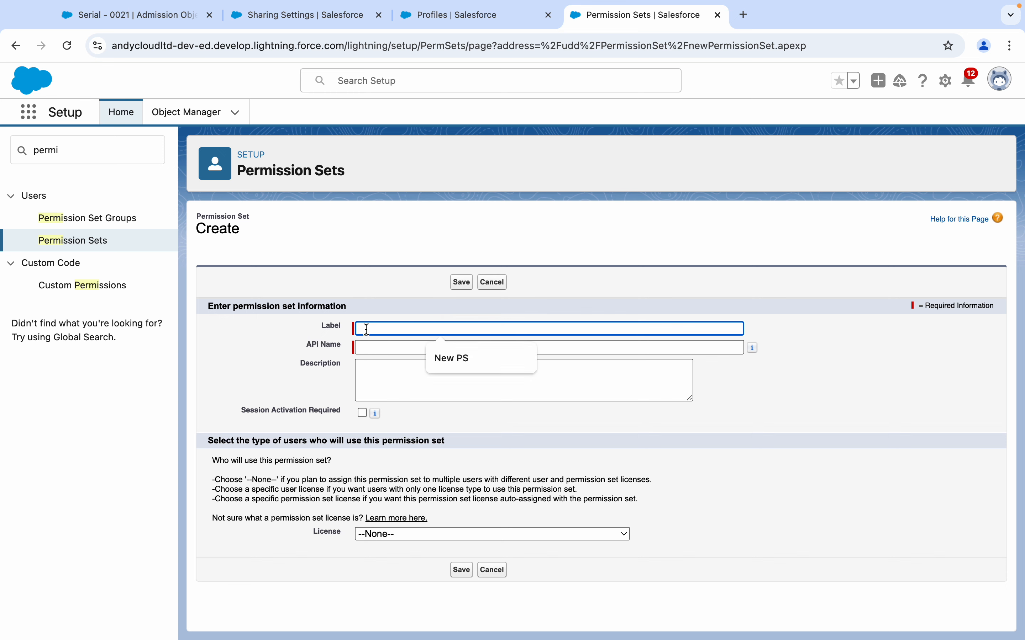
{"action": "type", "text": "New PS"}
{"action": "key", "text": "Tab"}
{"action": "key", "text": "Tab"}
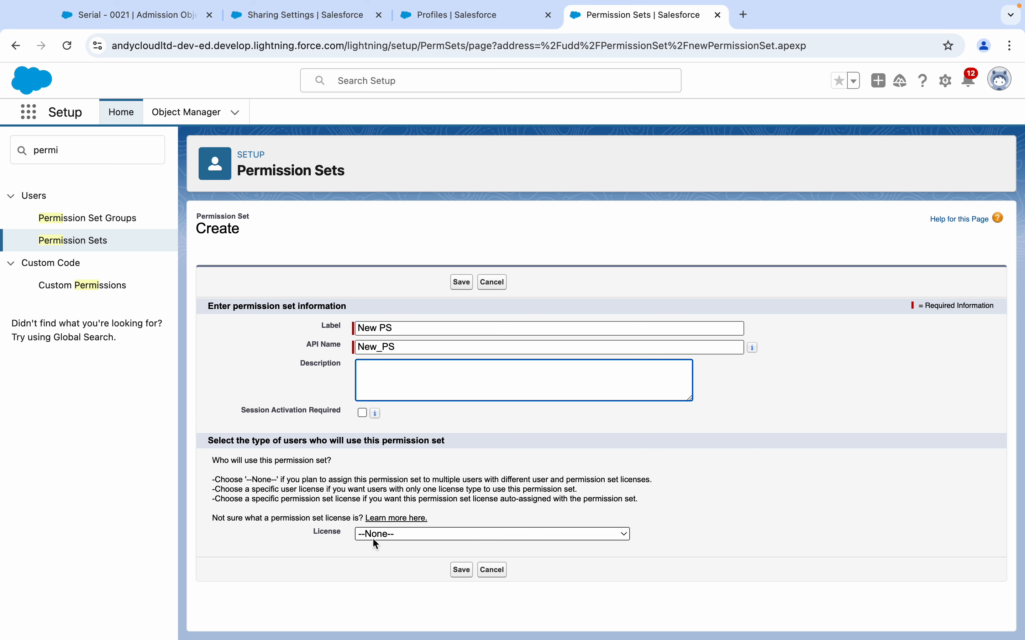
- Save the New PS permission set and go to its Object Settings
{"action": "left_click", "coordinate": [461, 570]}
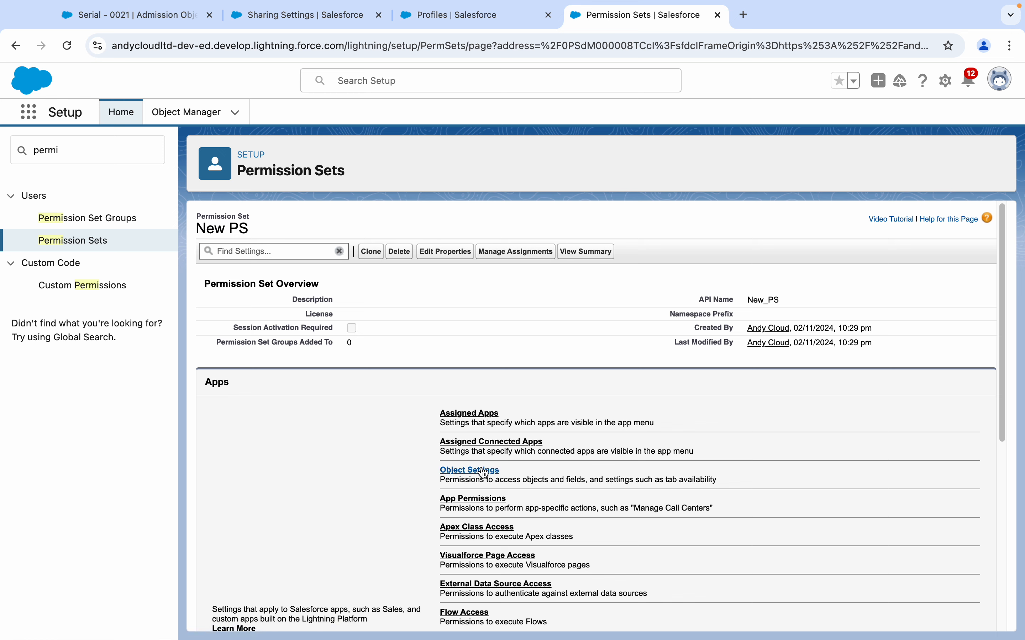
{"action": "left_click_drag", "start_coordinate": [202, 221], "coordinate": [260, 228]}
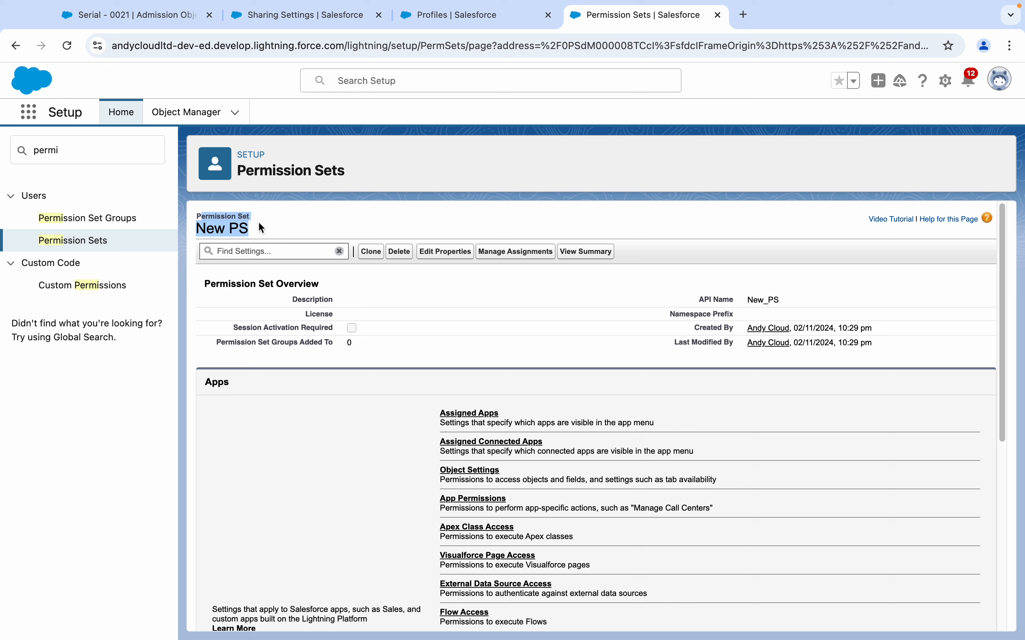
{"action": "left_click", "coordinate": [479, 476]}
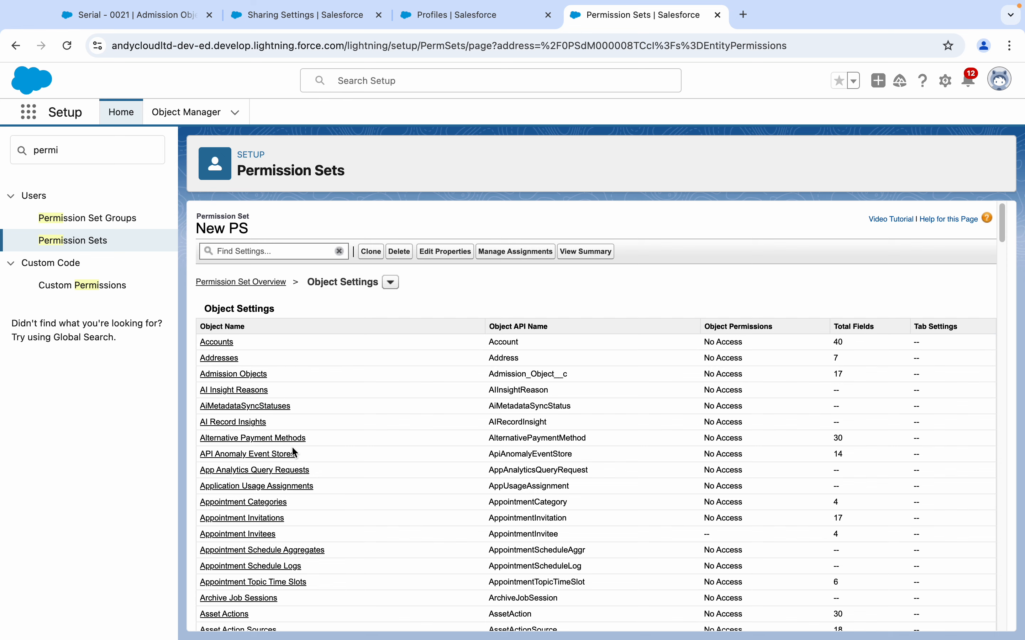
- Enable Create and Modify All on Admission Objects for New PS and save
{"action": "left_click", "coordinate": [237, 375]}
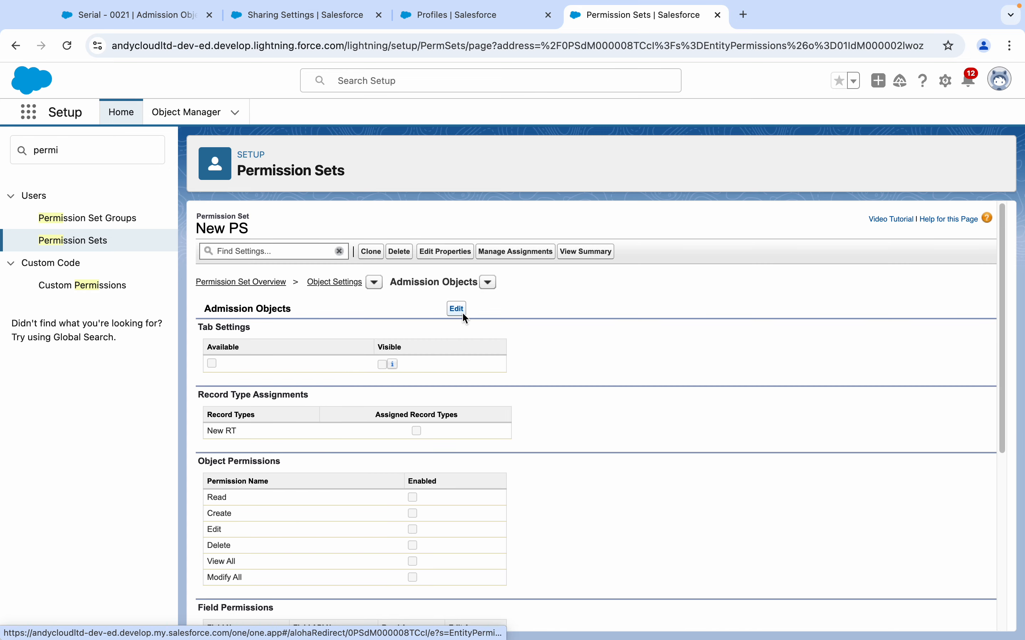
{"action": "left_click", "coordinate": [457, 309]}
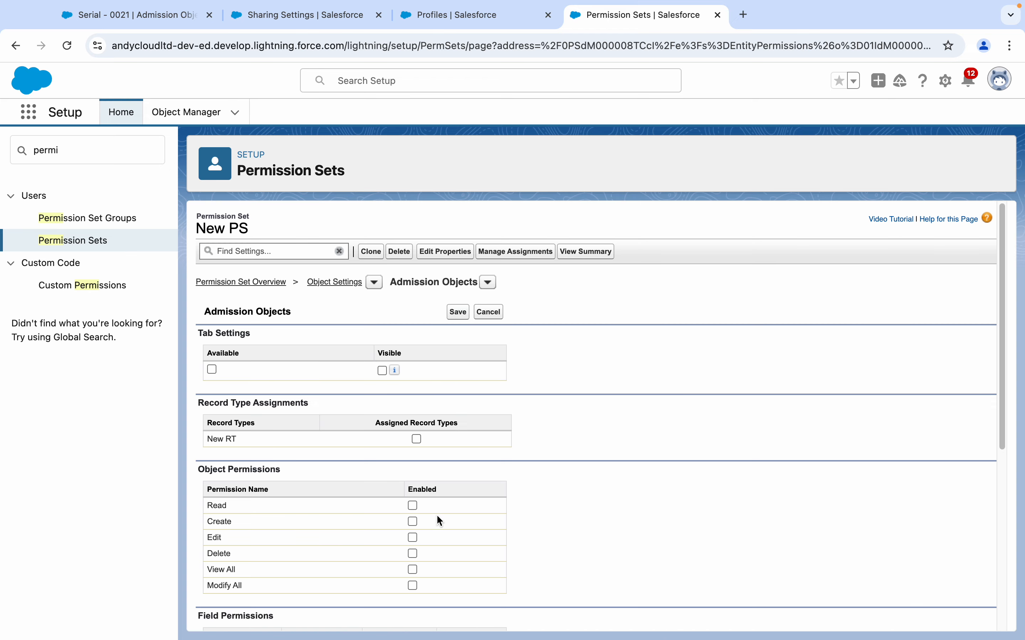
{"action": "left_click", "coordinate": [413, 585]}
{"action": "left_click", "coordinate": [413, 522]}
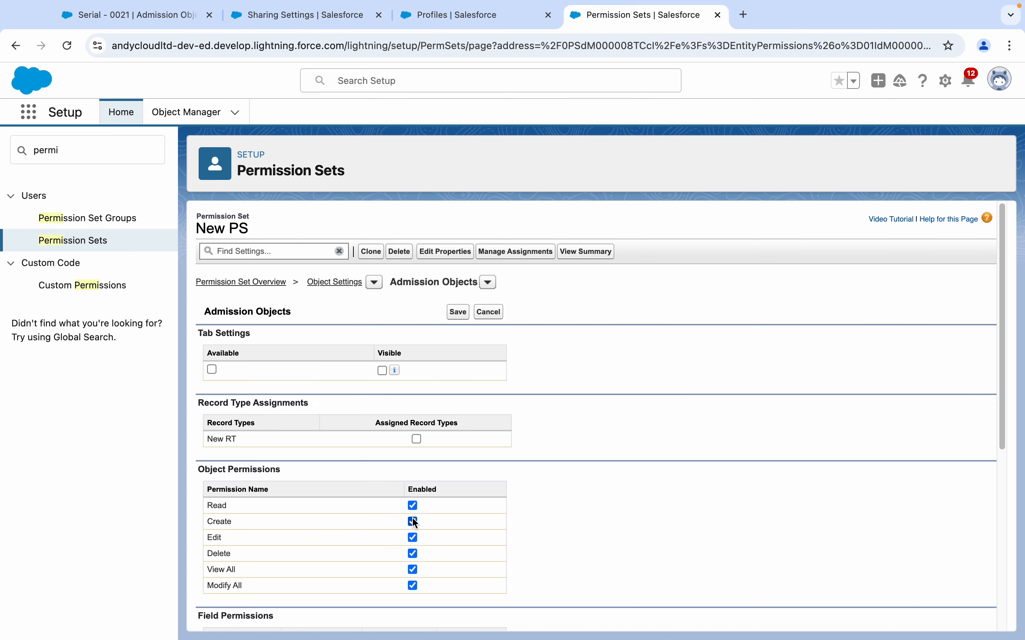
{"action": "left_click", "coordinate": [456, 319]}
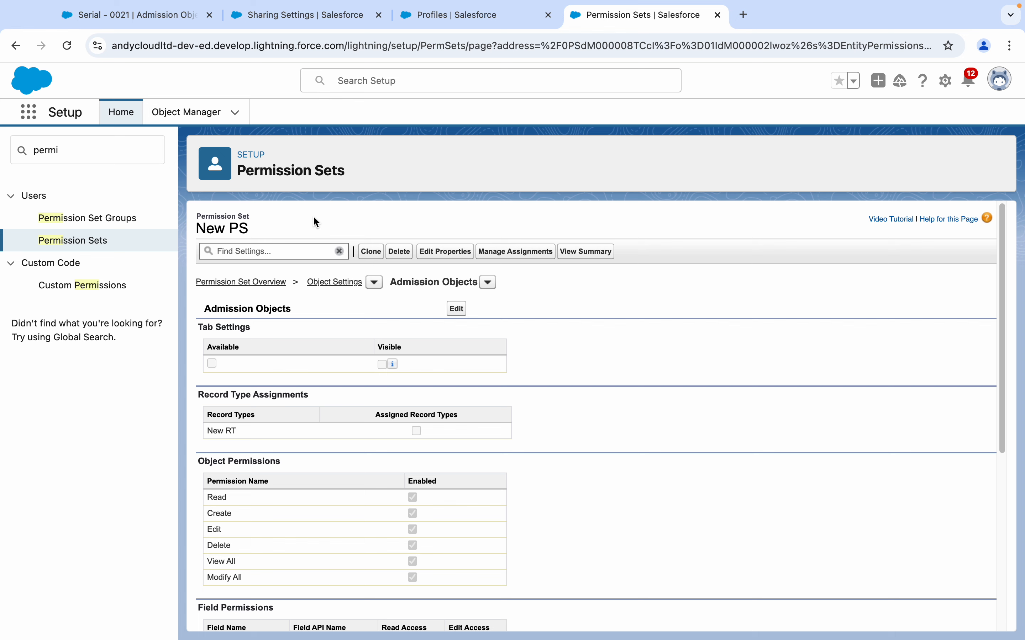
{"action": "left_click", "coordinate": [492, 252]}
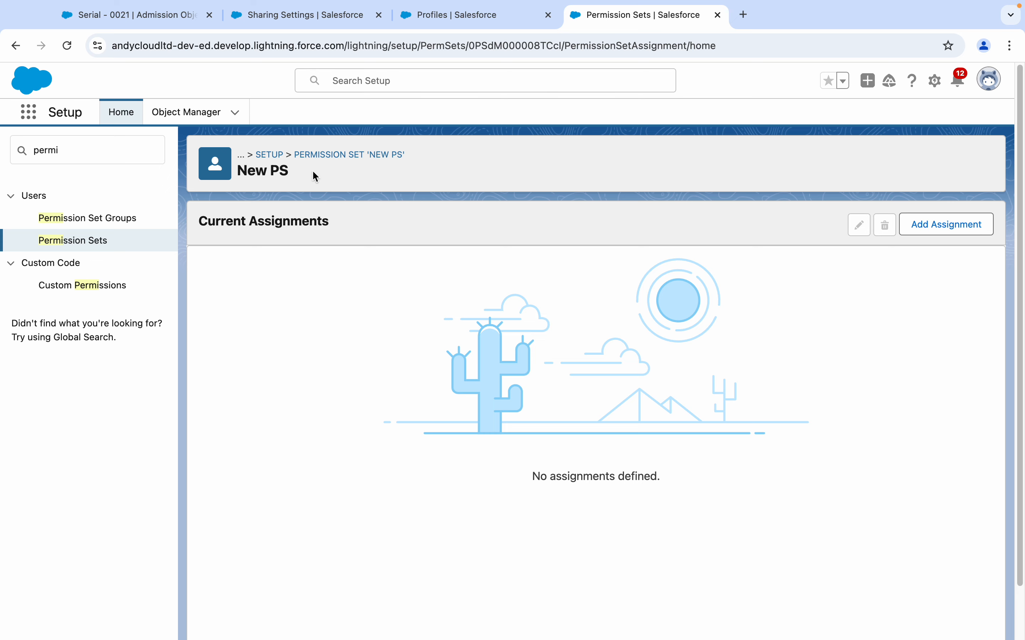
- Assign New PS to New User 1 with no expiration date
{"action": "left_click", "coordinate": [943, 230]}
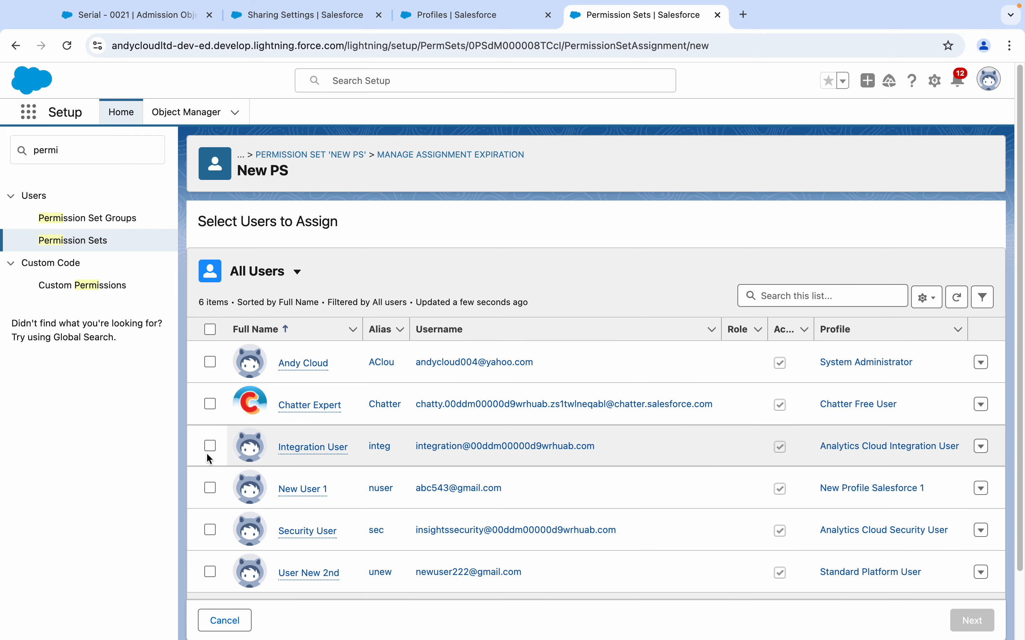
{"action": "left_click", "coordinate": [211, 489]}
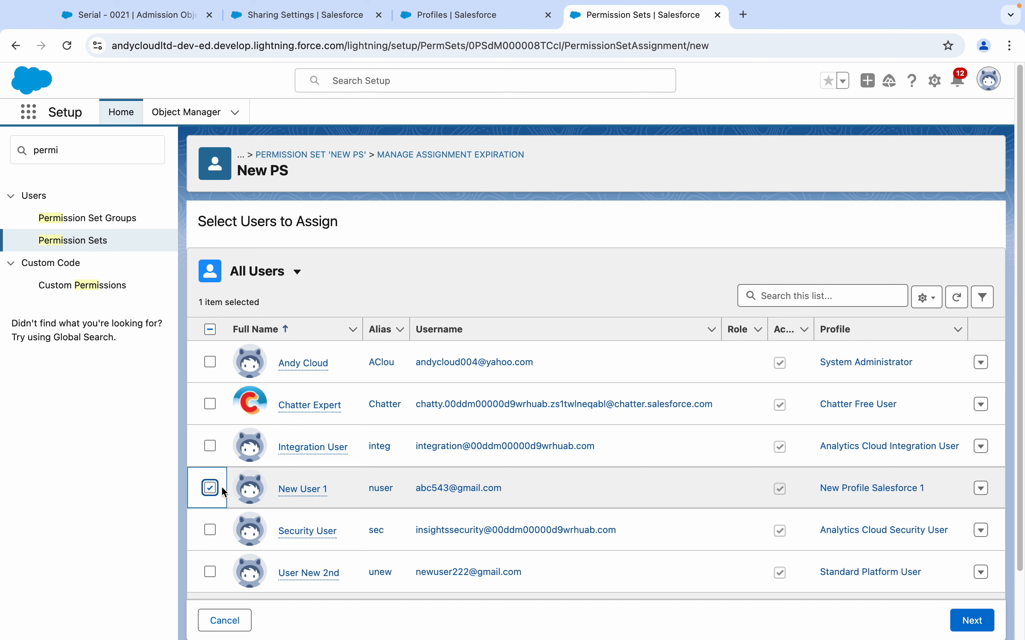
{"action": "left_click", "coordinate": [971, 621]}
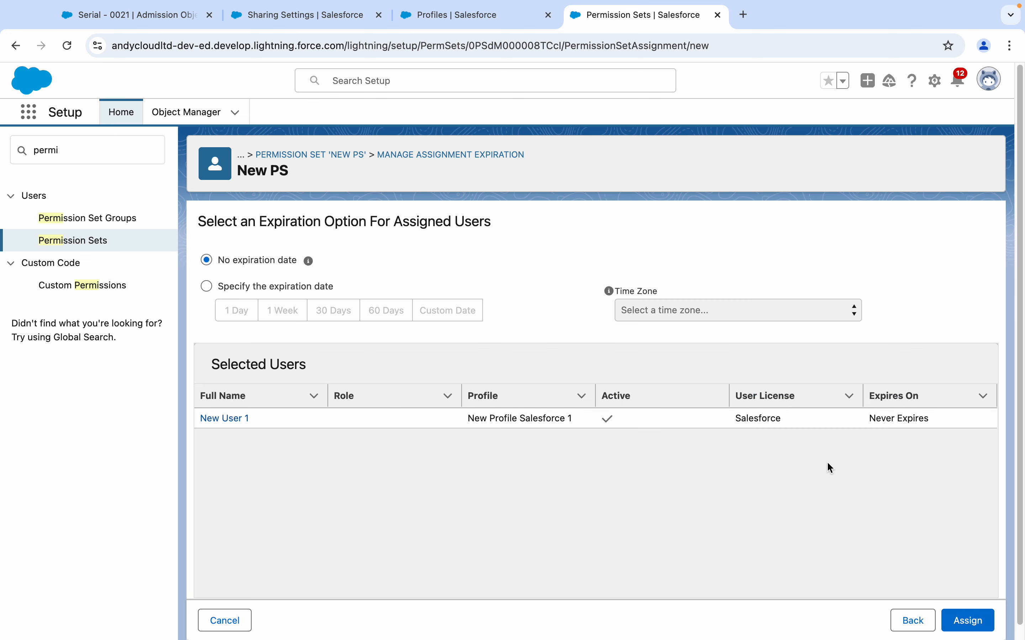
{"action": "left_click", "coordinate": [976, 625]}
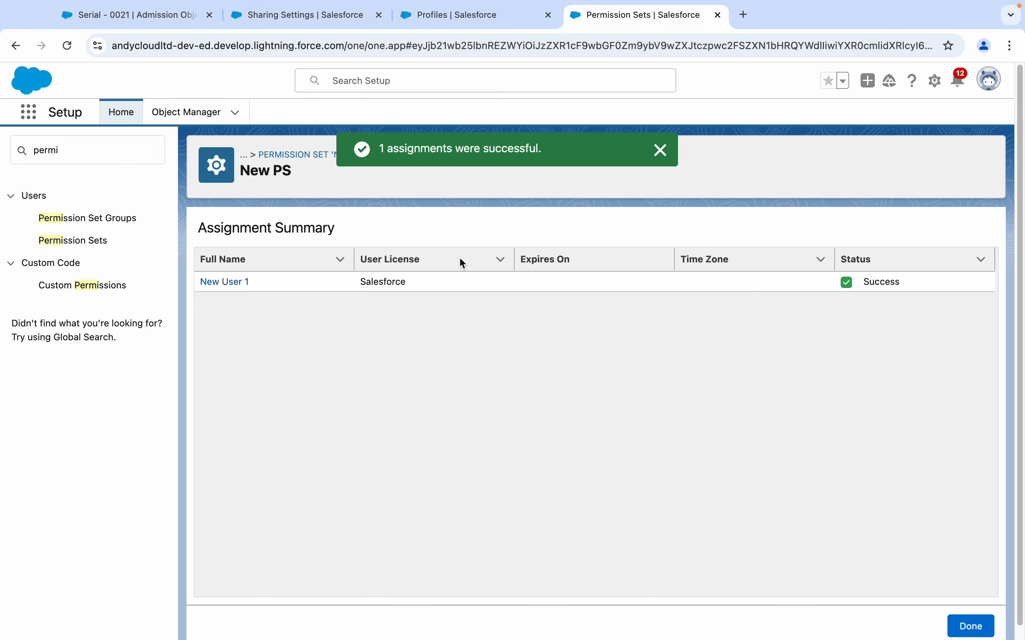
- Glance at Sharing Settings and Profiles, search Setup for 'user', and finish the assignment
{"action": "left_click", "coordinate": [276, 16]}
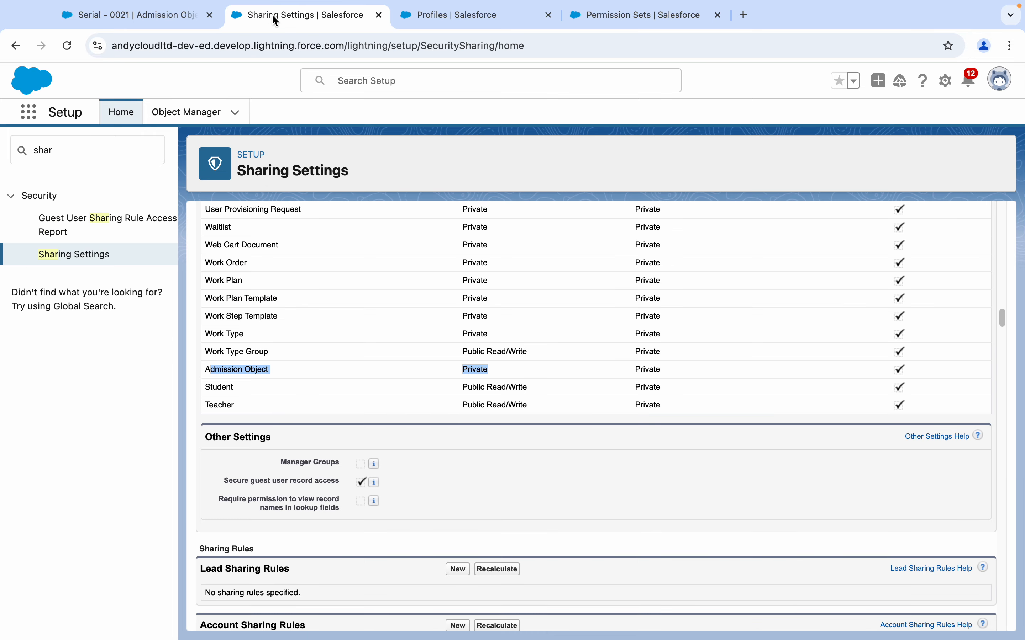
{"action": "left_click", "coordinate": [443, 17]}
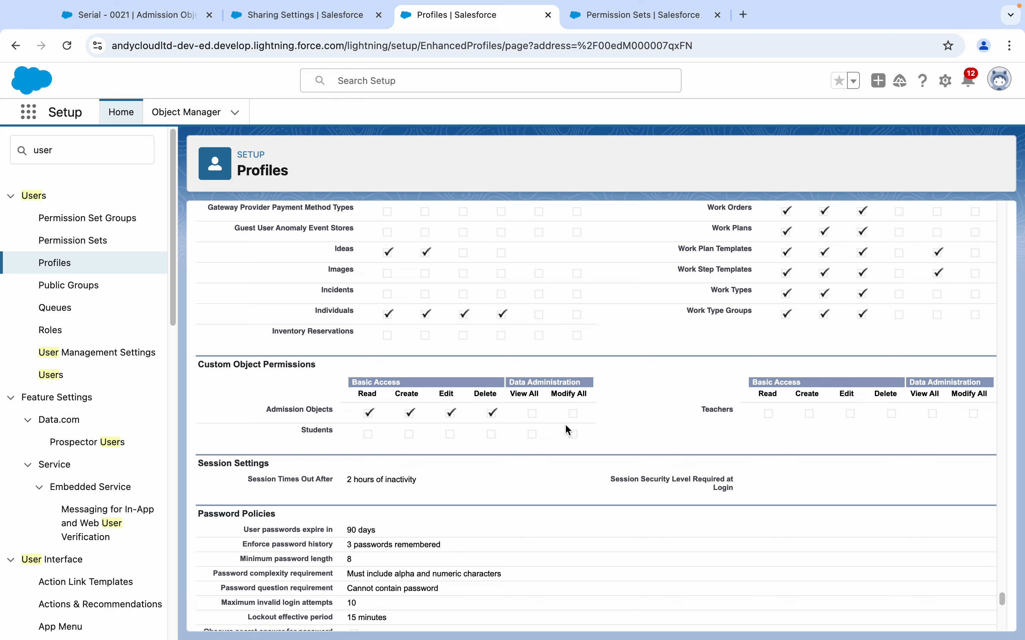
{"action": "left_click", "coordinate": [591, 16]}
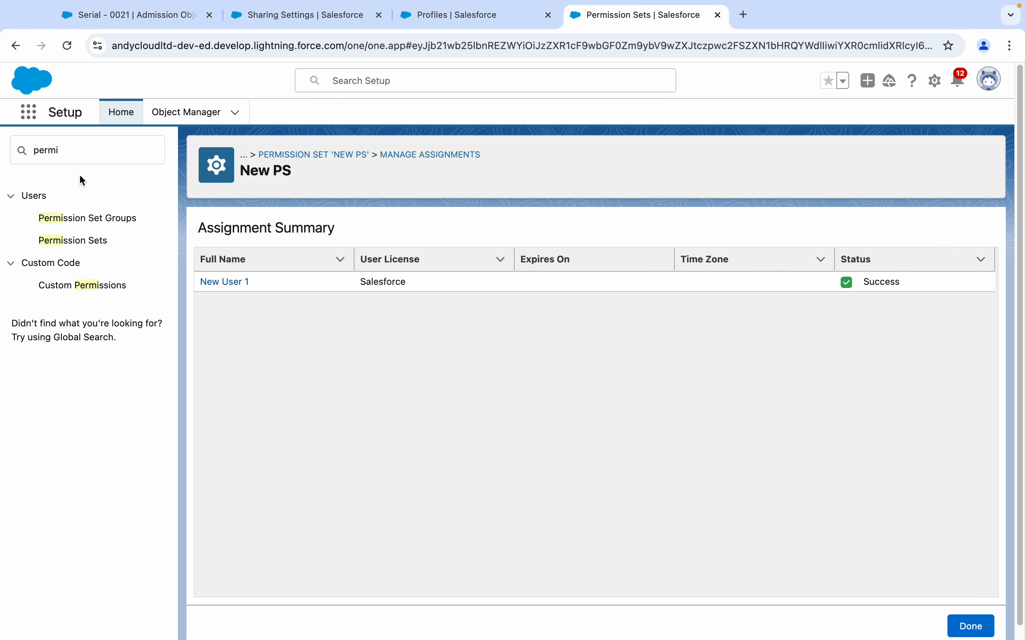
{"action": "left_click", "coordinate": [77, 155]}
{"action": "type", "text": "user"}
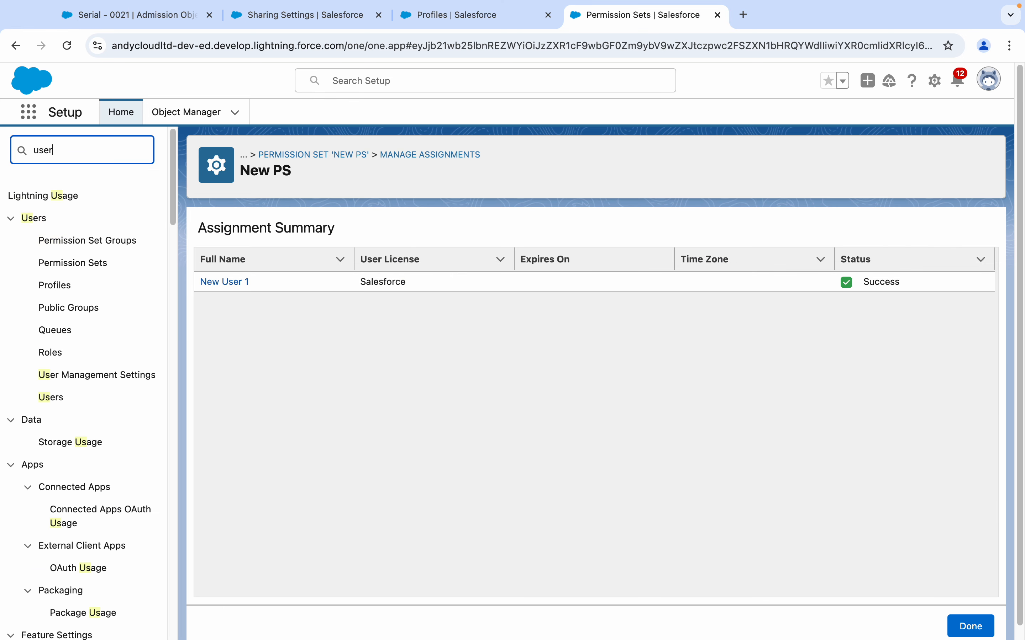
{"action": "left_click", "coordinate": [958, 618]}
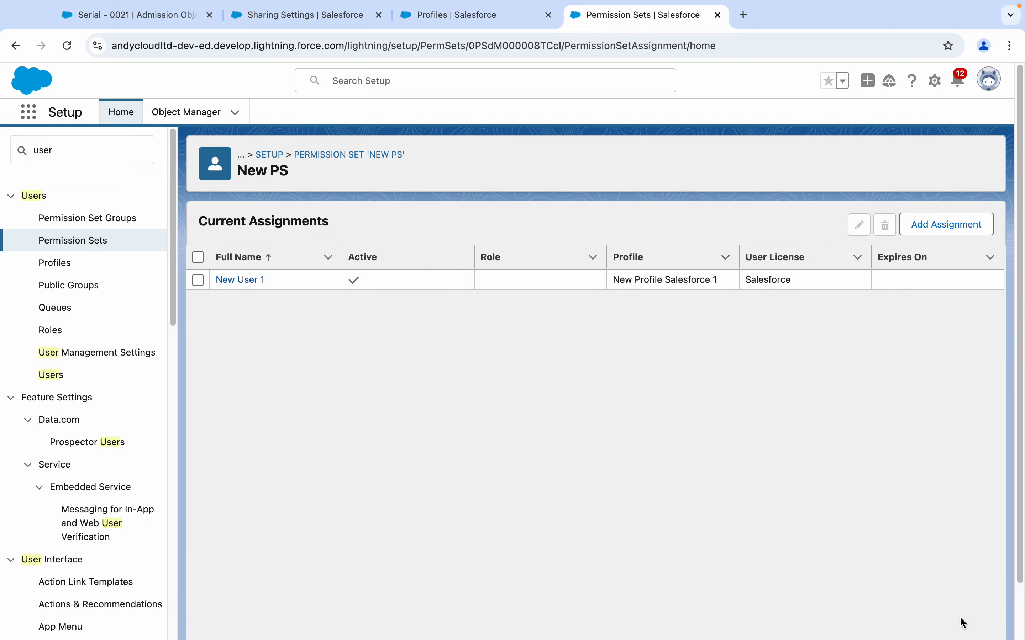
- Log in as New User 1 from All Users and show all Admission Objects records
{"action": "left_click", "coordinate": [51, 377]}
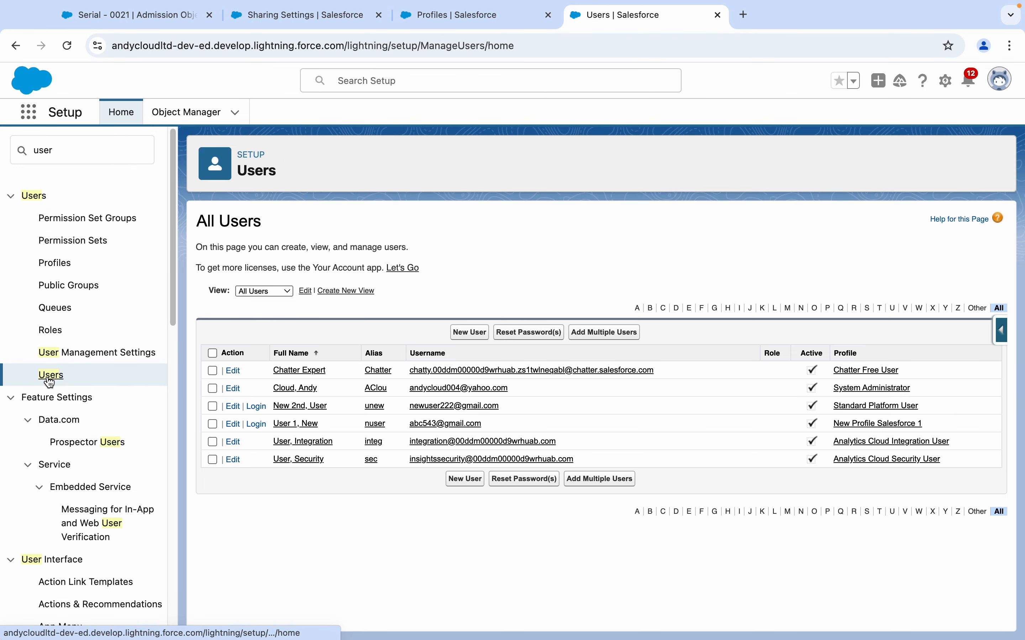
{"action": "left_click", "coordinate": [256, 425]}
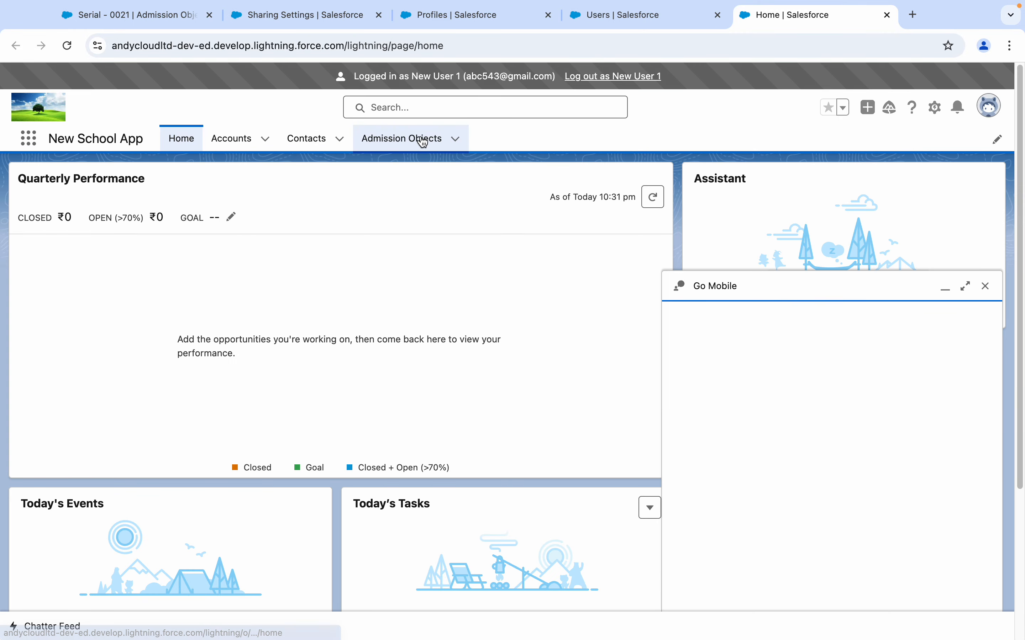
{"action": "left_click", "coordinate": [423, 138]}
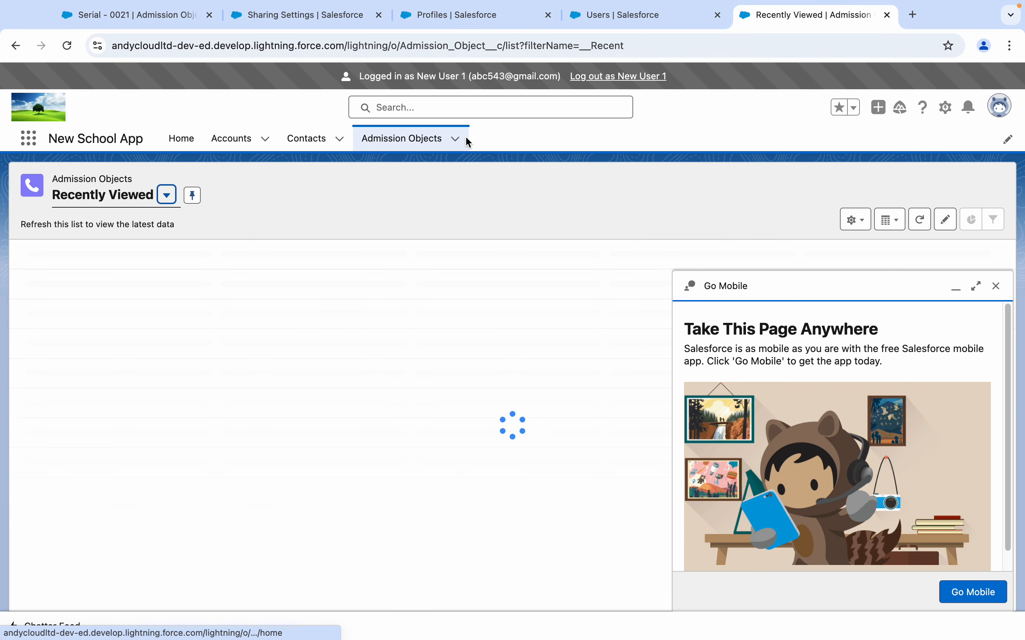
{"action": "left_click", "coordinate": [455, 139]}
{"action": "left_click", "coordinate": [443, 376]}
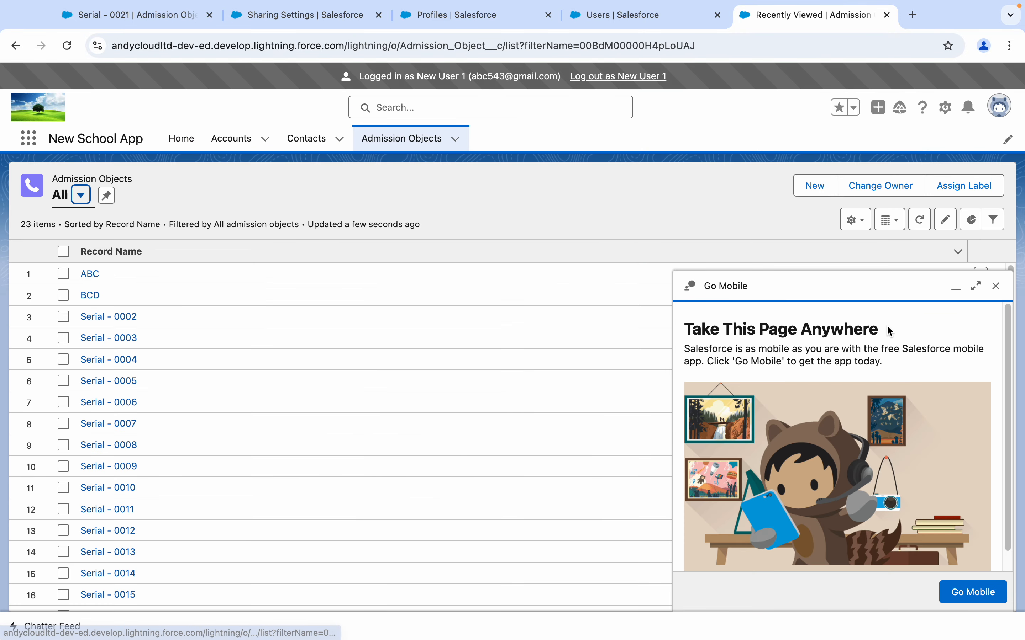
{"action": "left_click", "coordinate": [996, 286]}
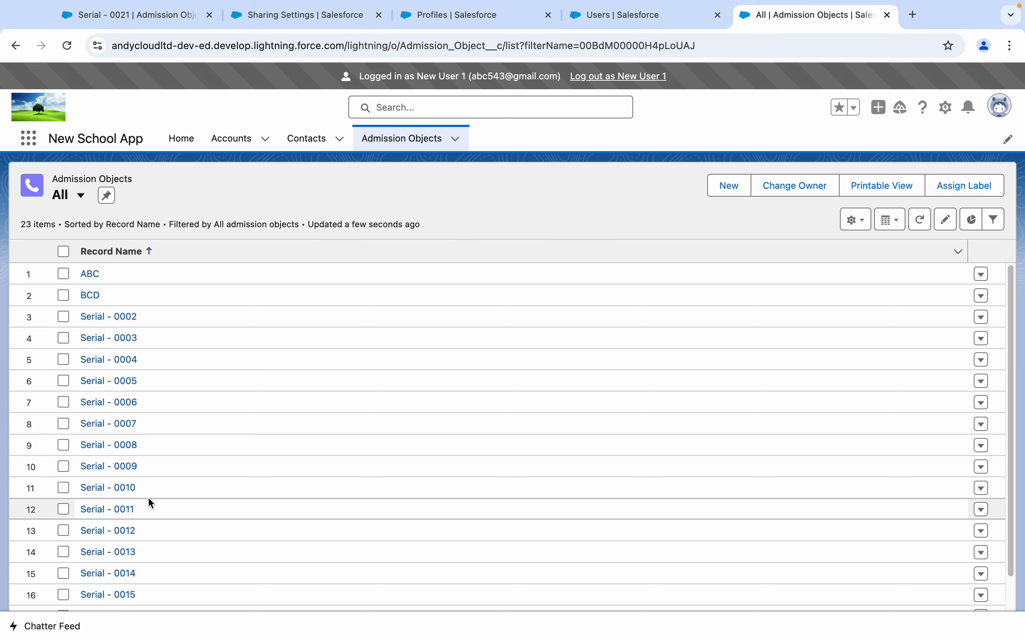
- Change Serial - 0010's Address 1 to sdfgdfgg and save
{"action": "left_click", "coordinate": [129, 488]}
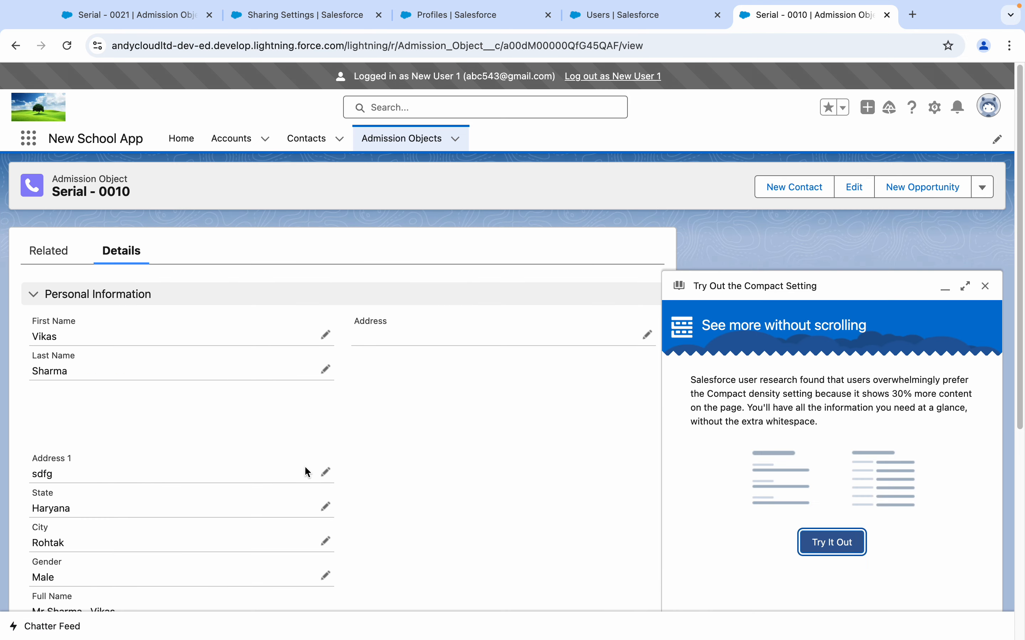
{"action": "left_click", "coordinate": [325, 472]}
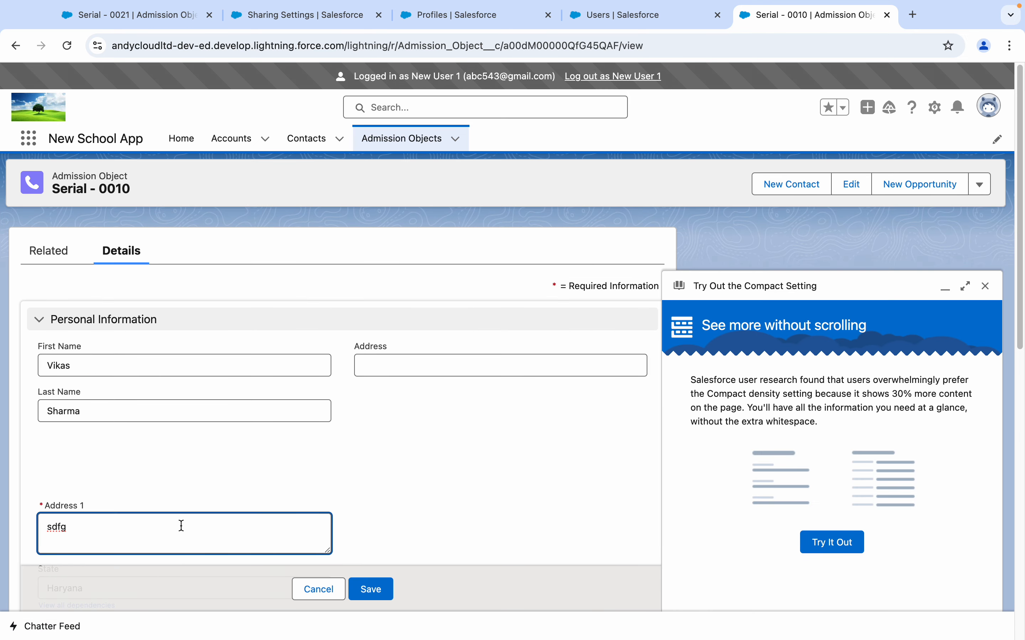
{"action": "type", "text": "dfgg"}
{"action": "left_click", "coordinate": [358, 595]}
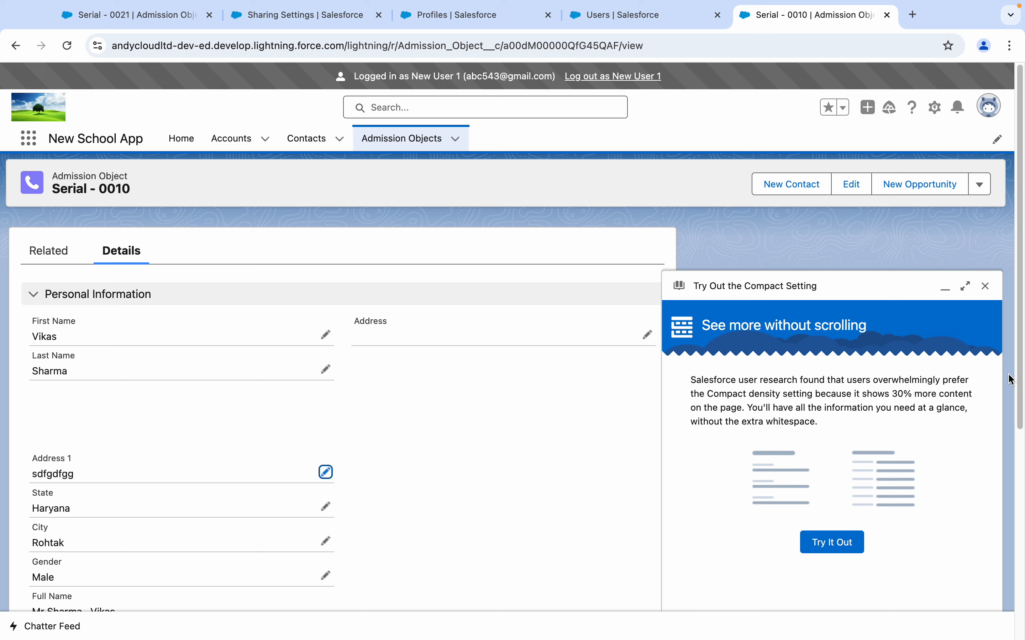
- Delete the Serial - 0010 record, leaving 22 Admission Objects
{"action": "left_click", "coordinate": [996, 284]}
{"action": "left_click", "coordinate": [979, 184]}
{"action": "left_click", "coordinate": [941, 262]}
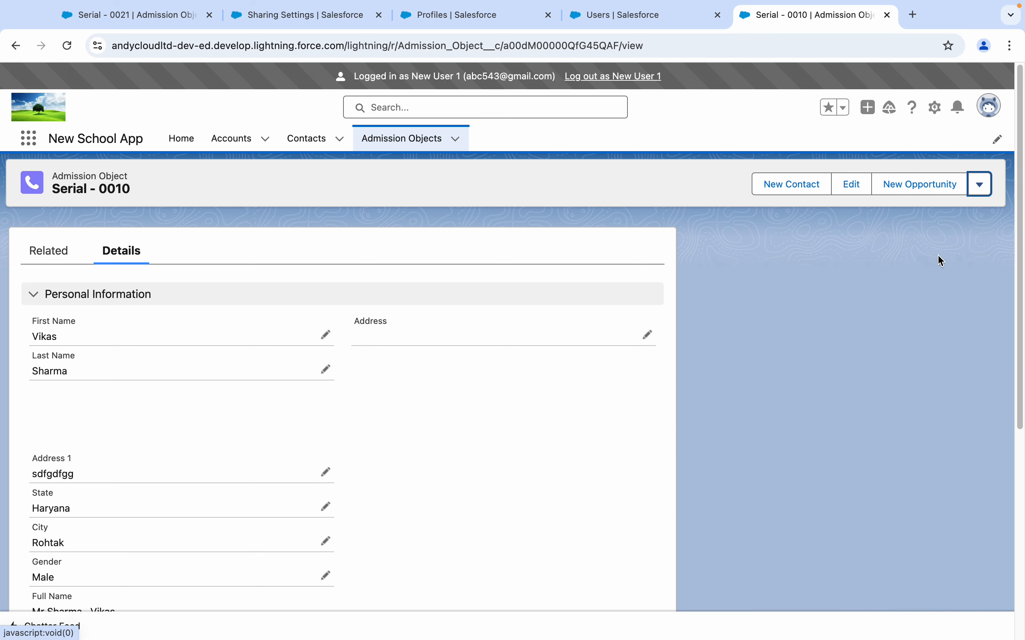
{"action": "left_click", "coordinate": [705, 380]}
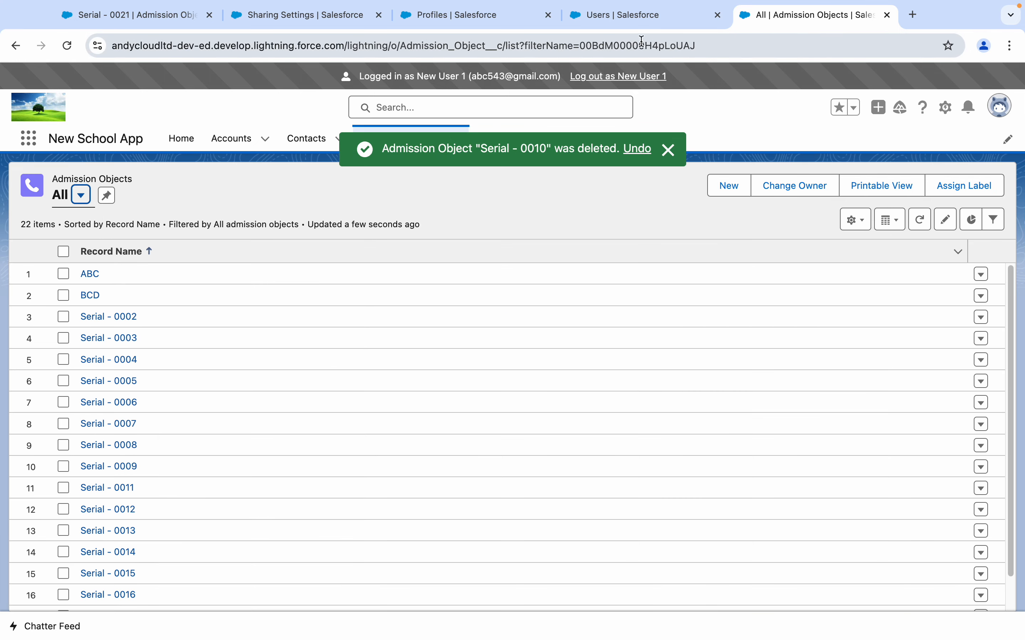
{"action": "left_click", "coordinate": [642, 17]}
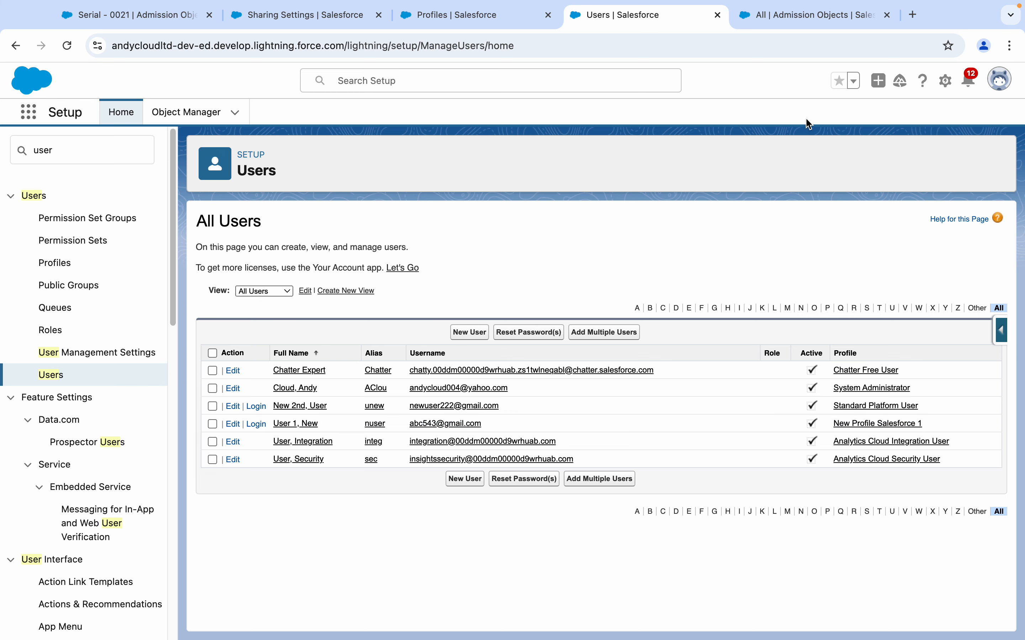
- Return to Admission Objects, then view Sharing Settings showing Admission Object as Private
{"action": "left_click", "coordinate": [806, 16]}
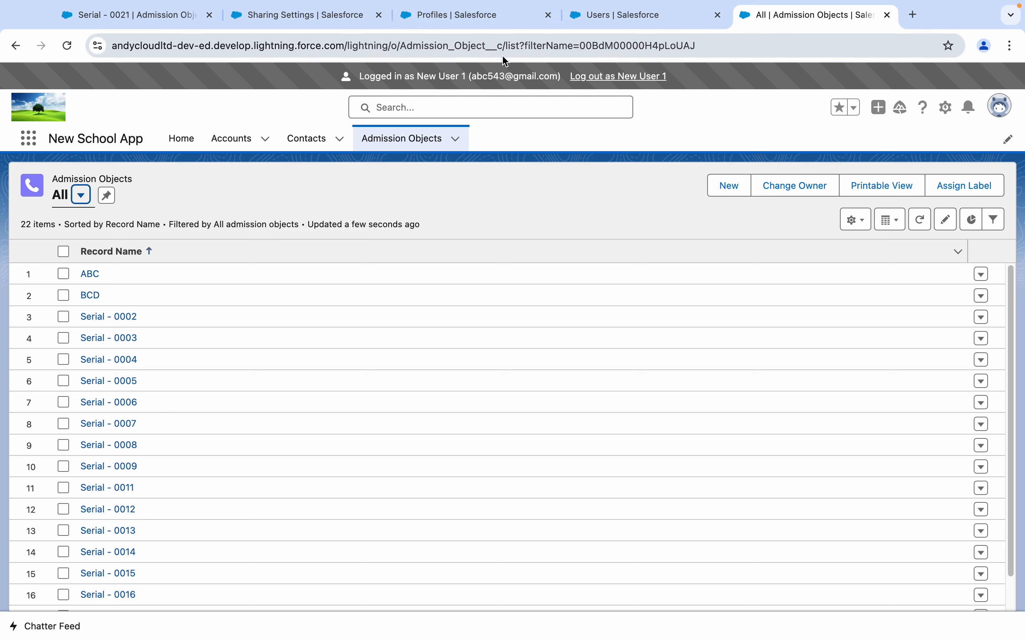
{"action": "left_click", "coordinate": [312, 25]}
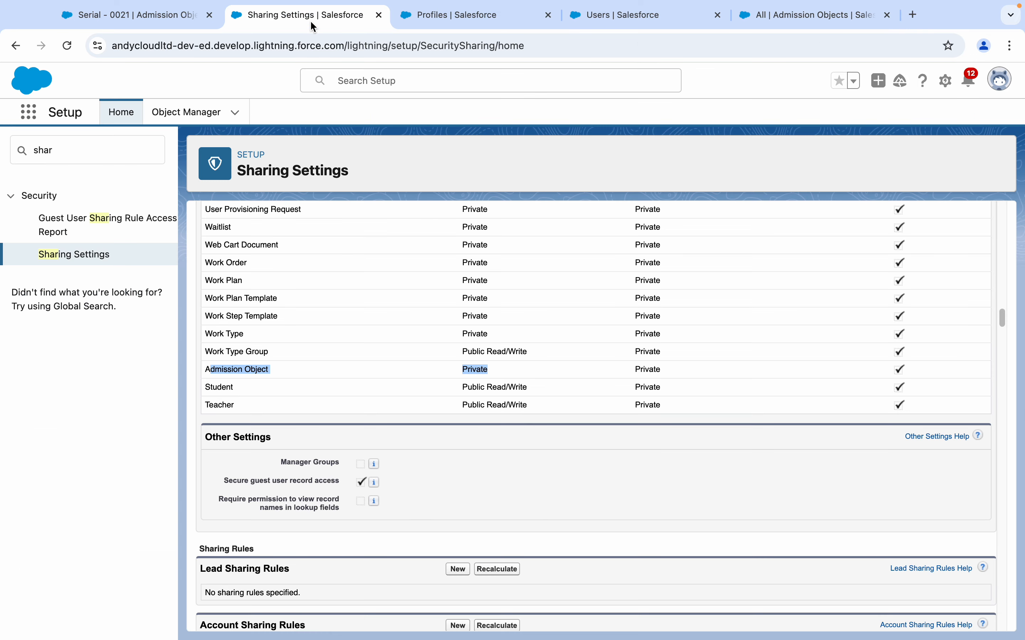
- Compare the profile's Admission Objects permissions against the Admission Object sharing defaults repeatedly
{"action": "left_click", "coordinate": [475, 22]}
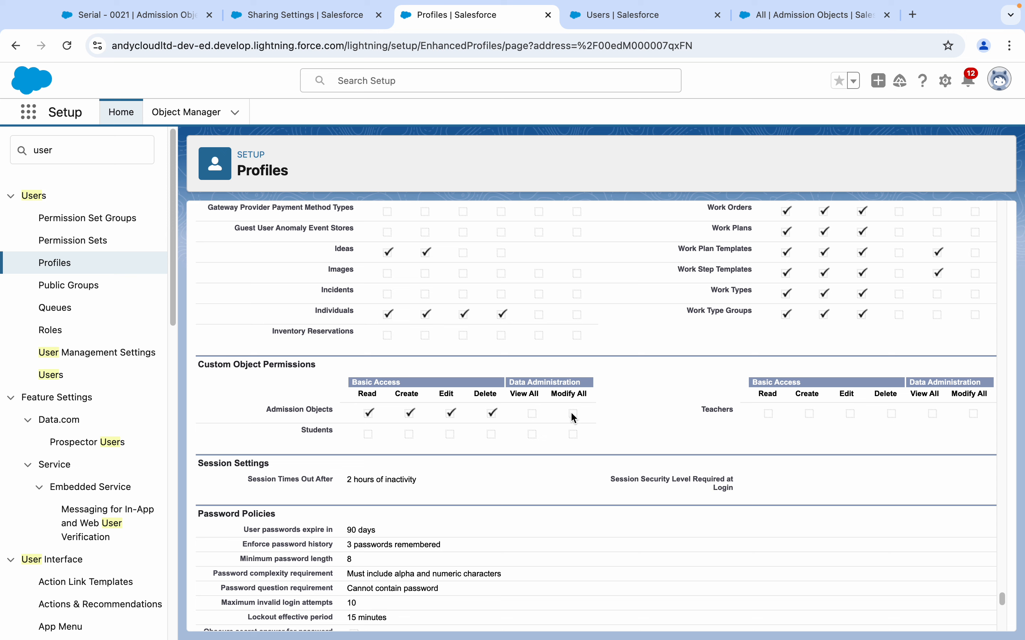
{"action": "left_click", "coordinate": [303, 19]}
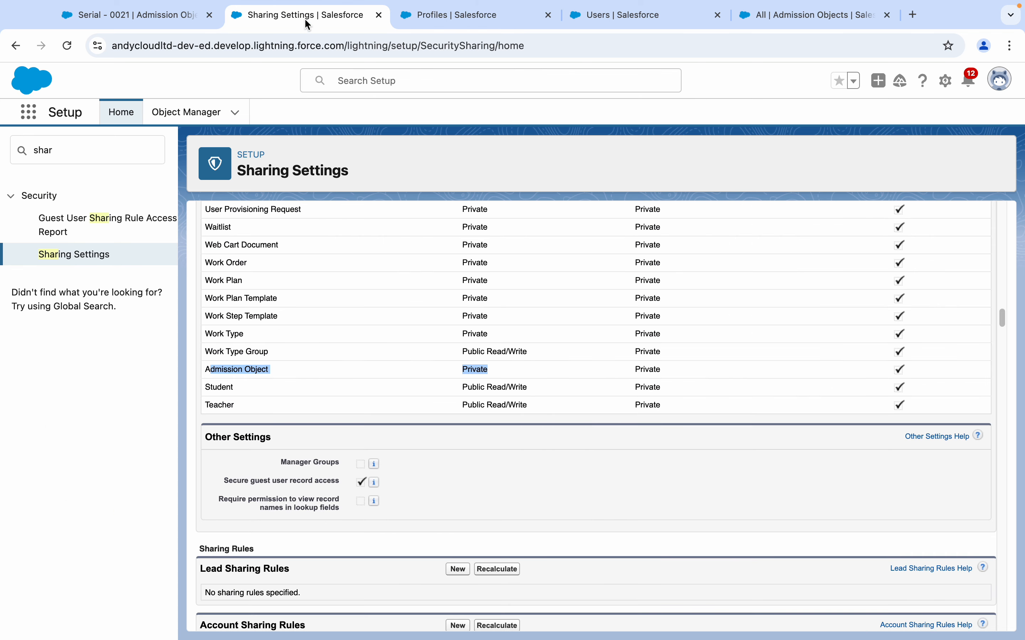
{"action": "left_click", "coordinate": [456, 21]}
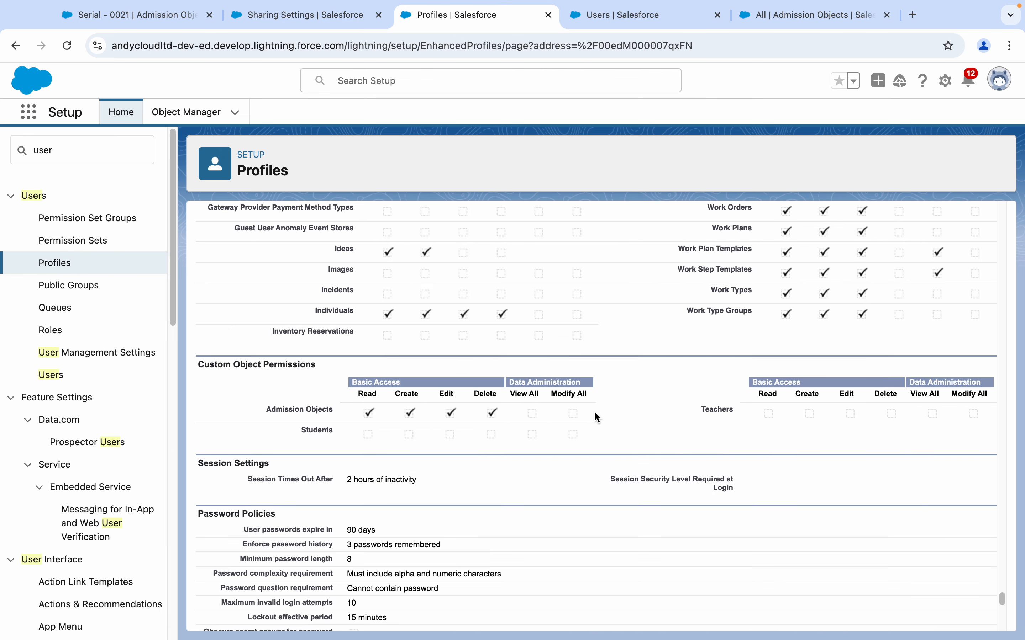
{"action": "left_click", "coordinate": [323, 20]}
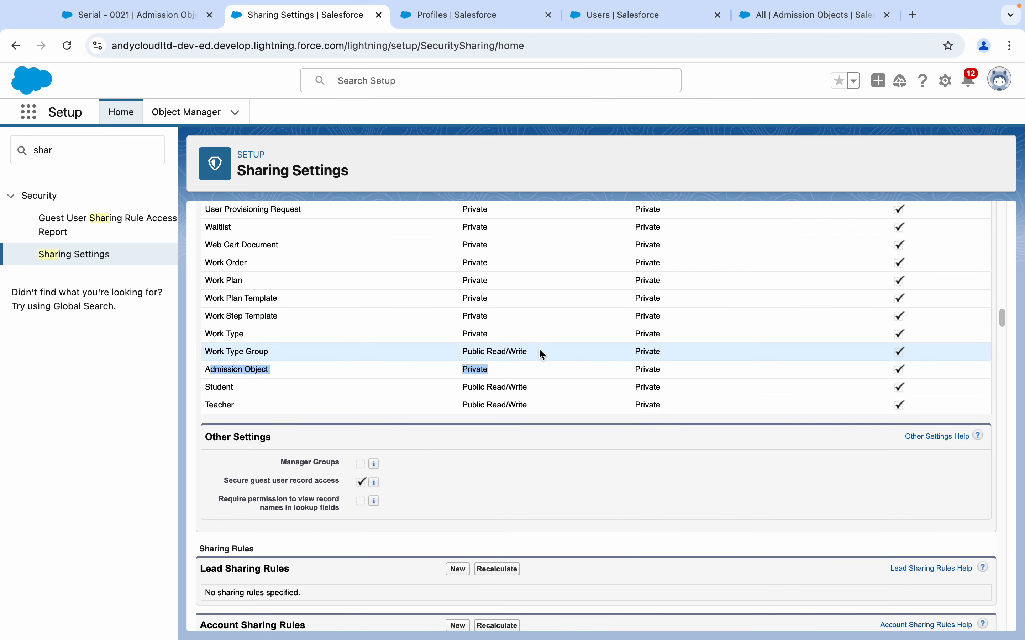
{"action": "left_click", "coordinate": [458, 19]}
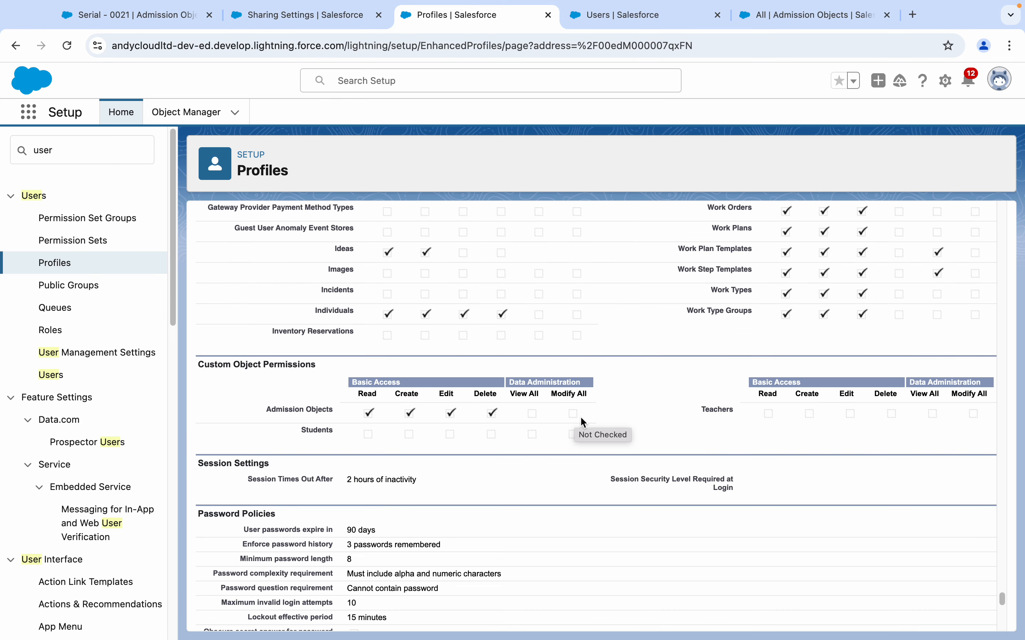
{"action": "left_click", "coordinate": [277, 17]}
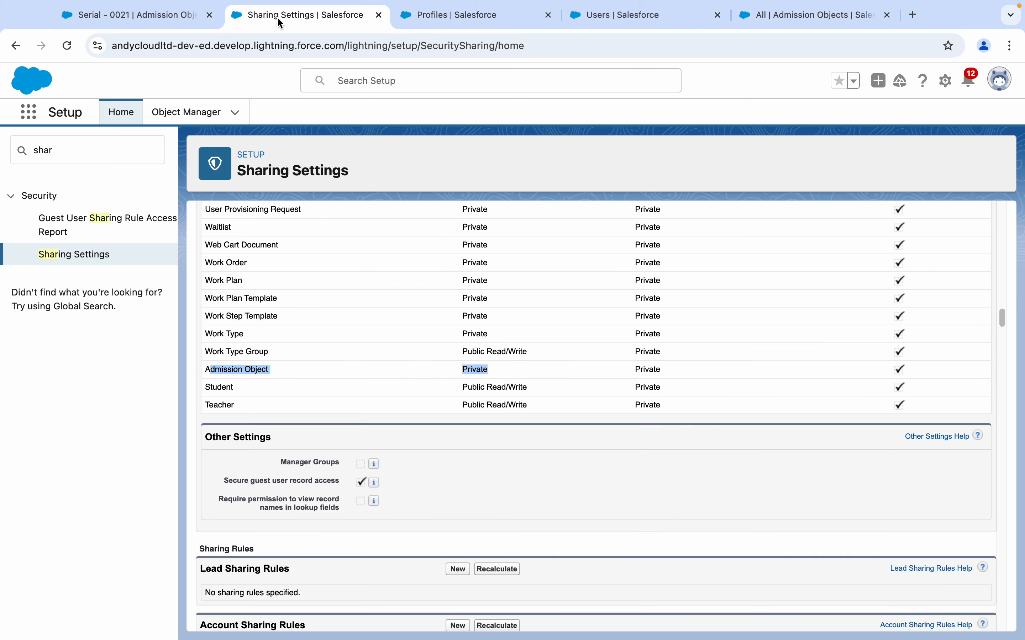
{"action": "left_click", "coordinate": [453, 17]}
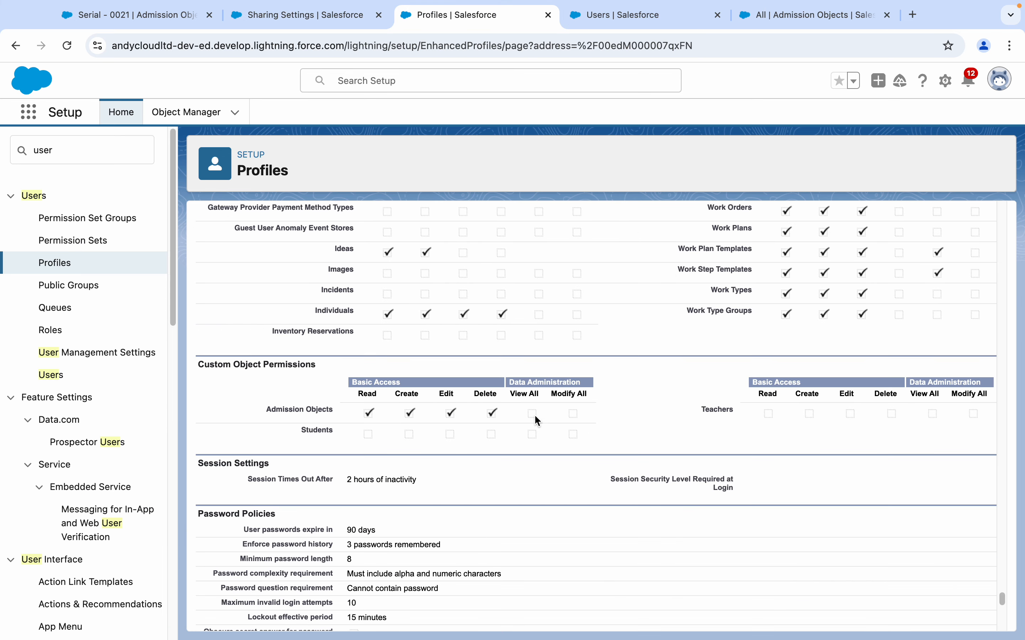
{"action": "left_click", "coordinate": [276, 17]}
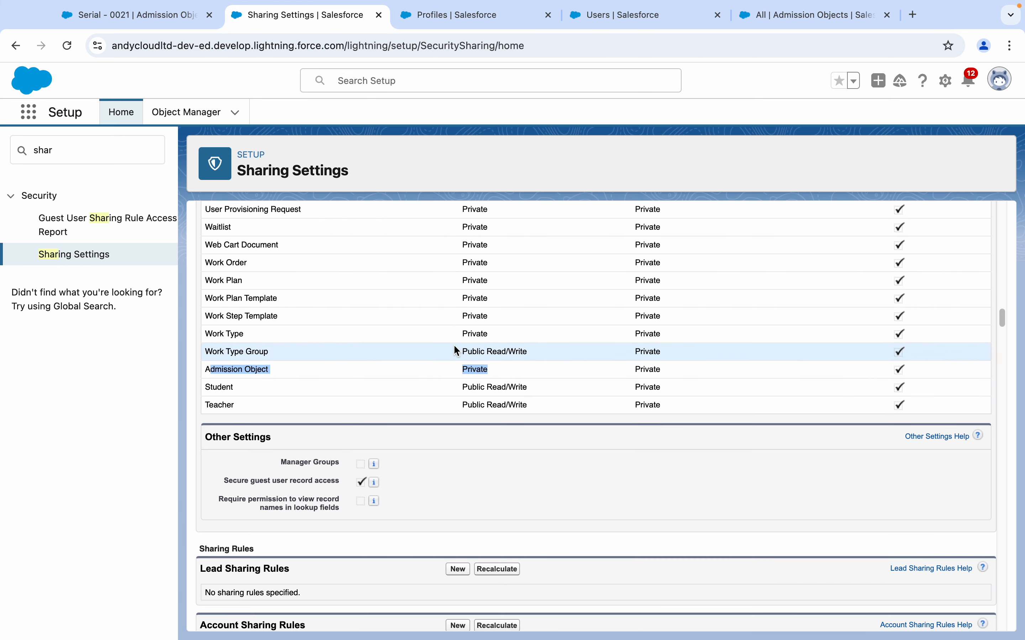
{"action": "left_click", "coordinate": [477, 17]}
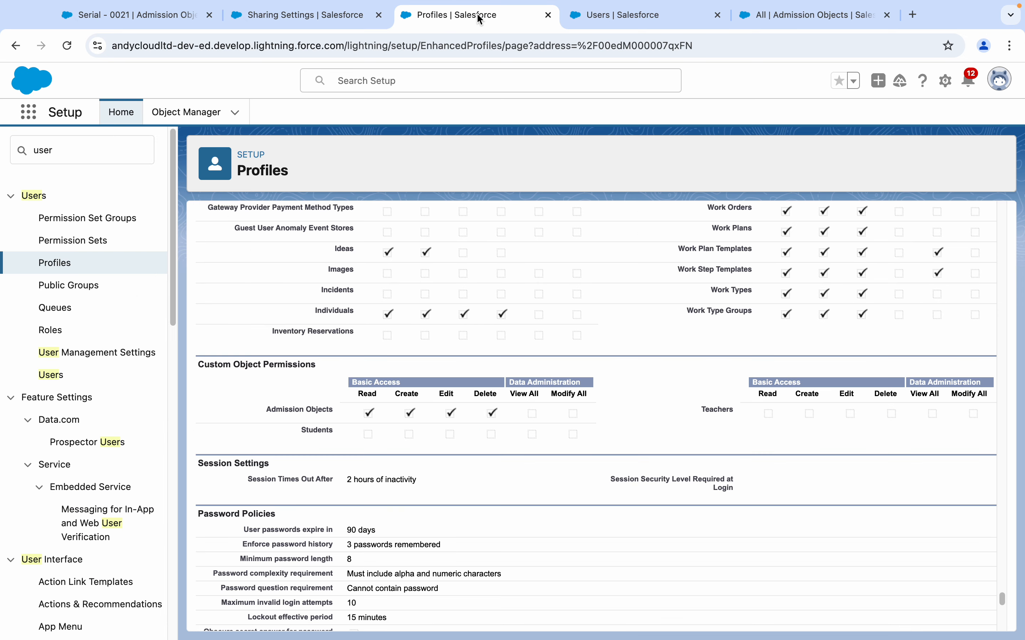
- Go through the Users list back to Admission Objects and log out as New User 1
{"action": "left_click", "coordinate": [617, 19]}
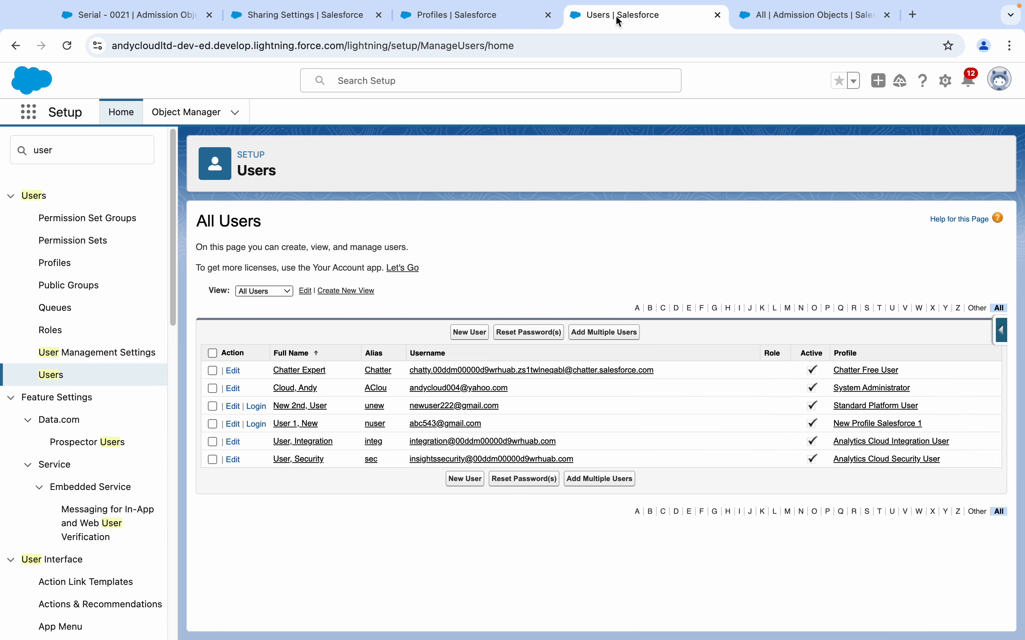
{"action": "left_click", "coordinate": [780, 21]}
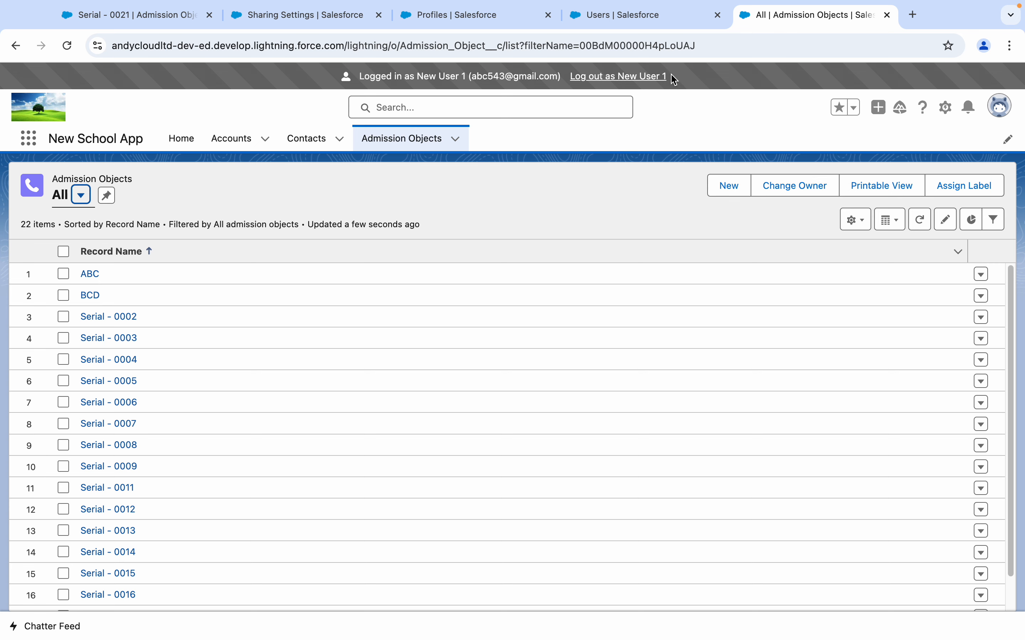
{"action": "left_click", "coordinate": [657, 77]}
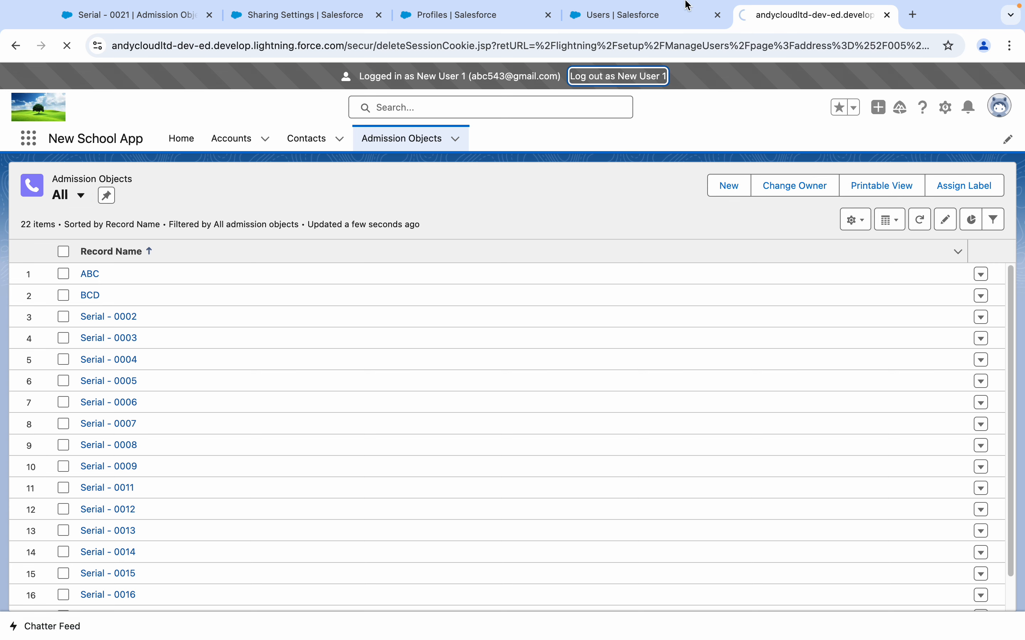